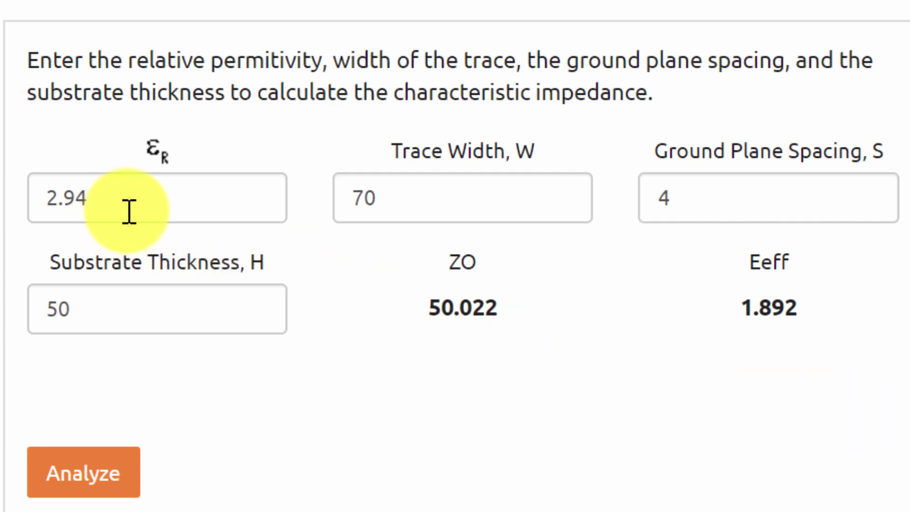
Enter εR 4.4, substrate thickness H 1.6 and trace width W 3 in the CPW calculator.
left_click_drag(136, 199, 24, 203)
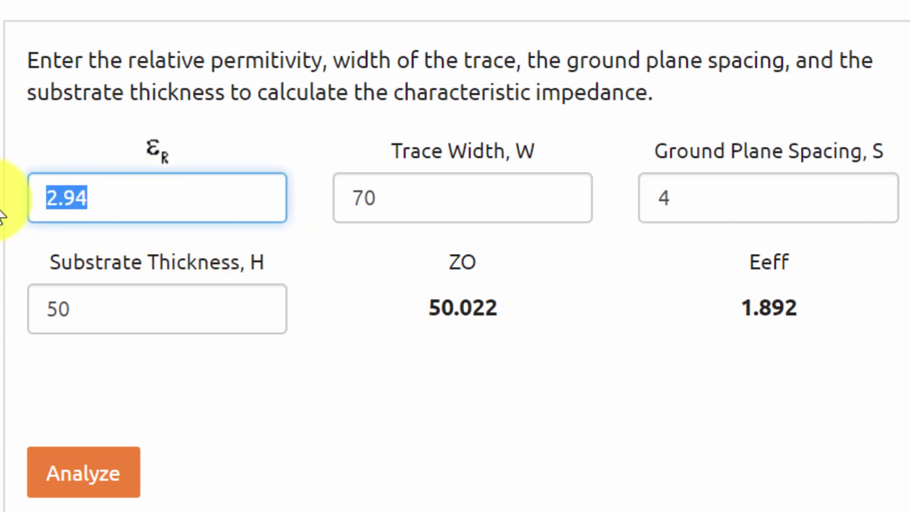
type("4")
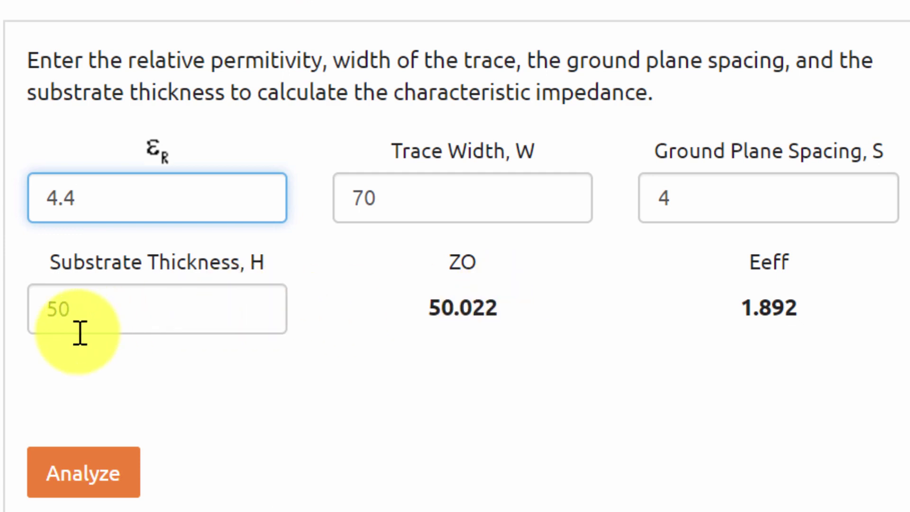
left_click_drag(75, 310, 19, 305)
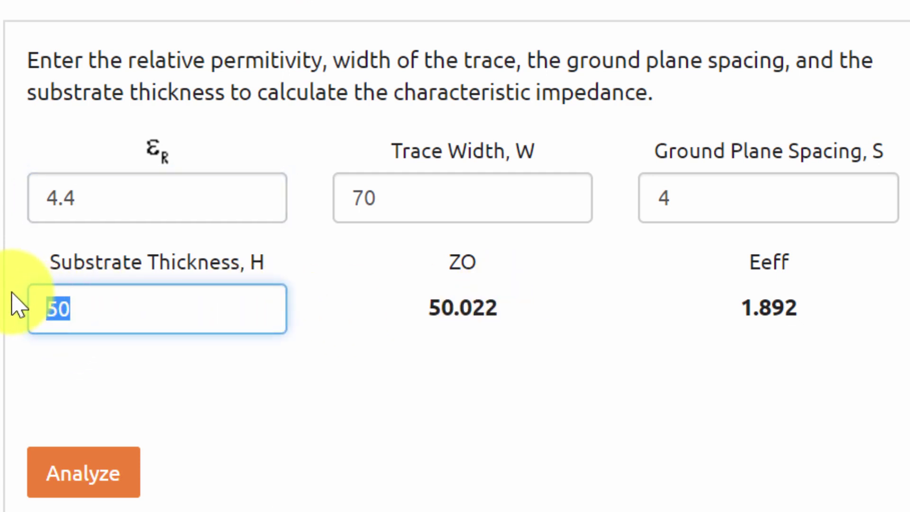
type("1.6")
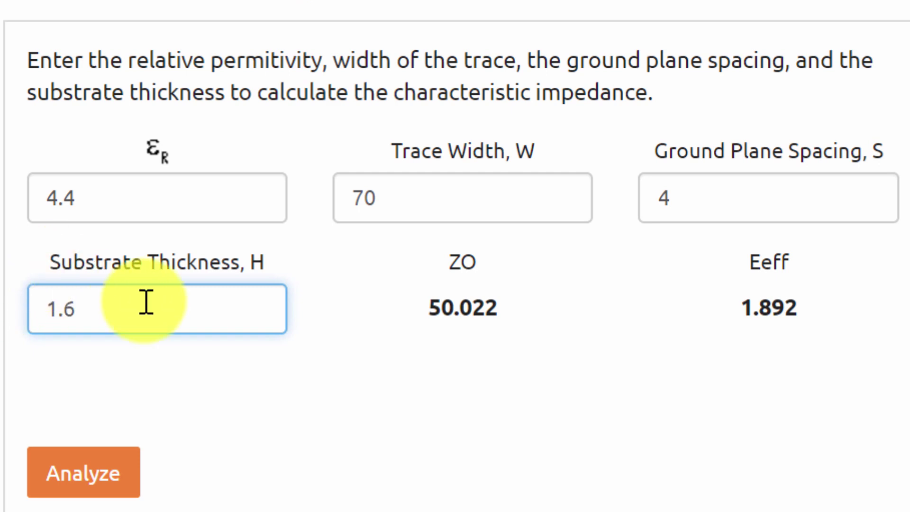
left_click(363, 386)
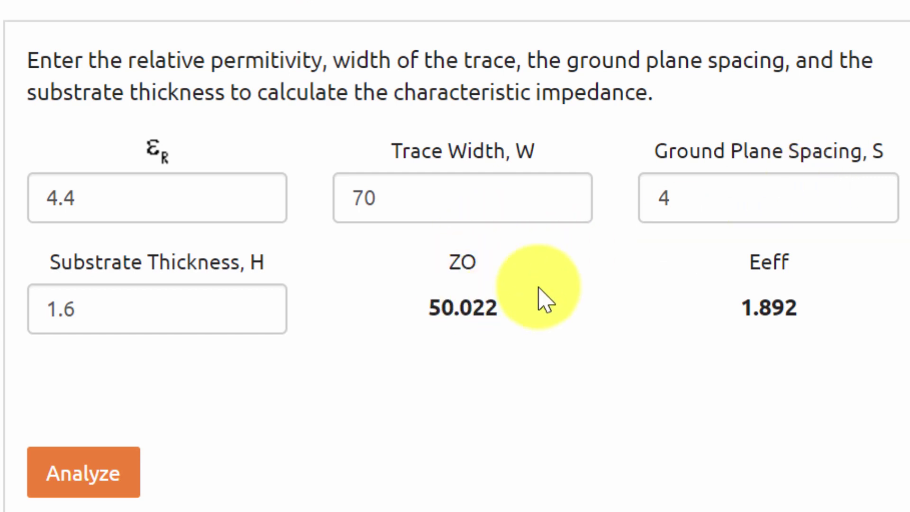
left_click(369, 182)
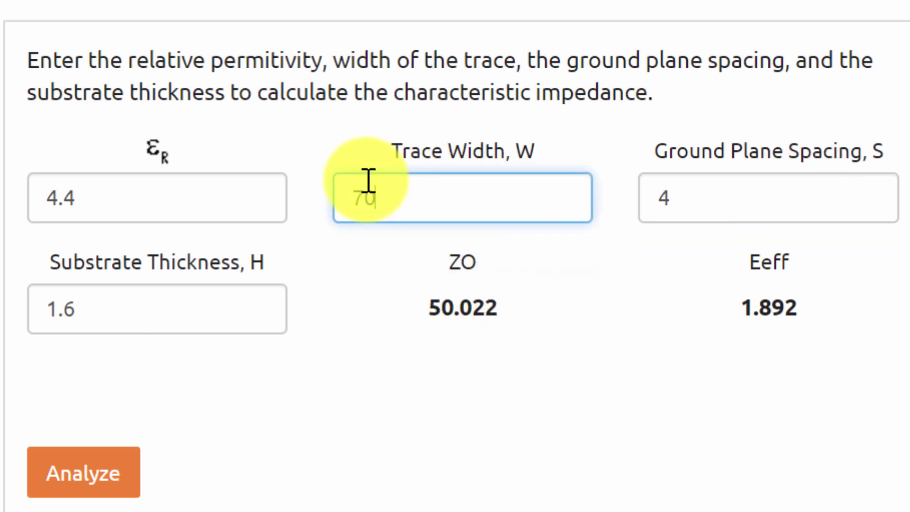
left_click_drag(368, 182, 325, 187)
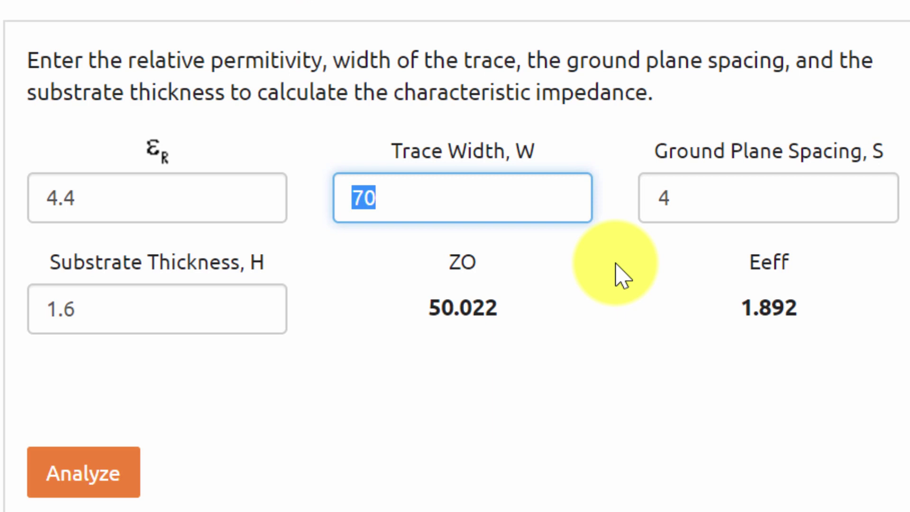
type("3")
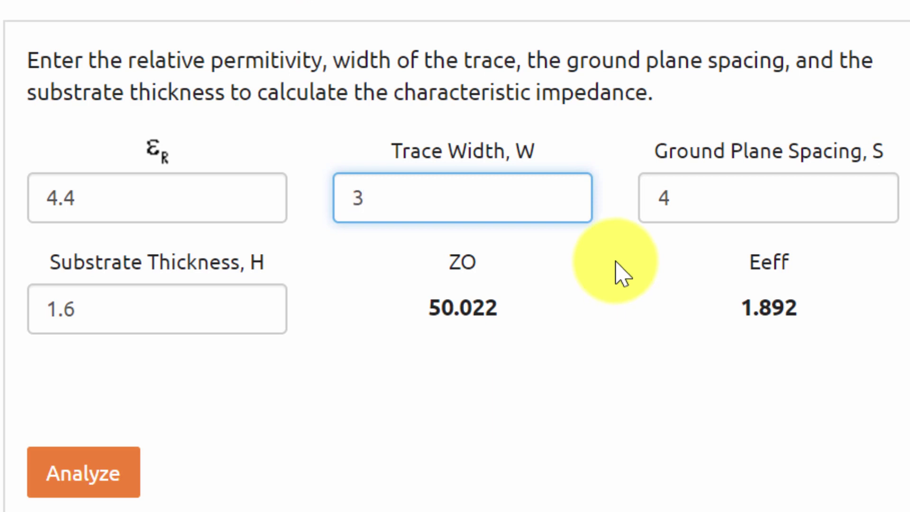
Recalculate the impedance, then set the ground plane spacing to 1 and analyze again.
left_click(94, 481)
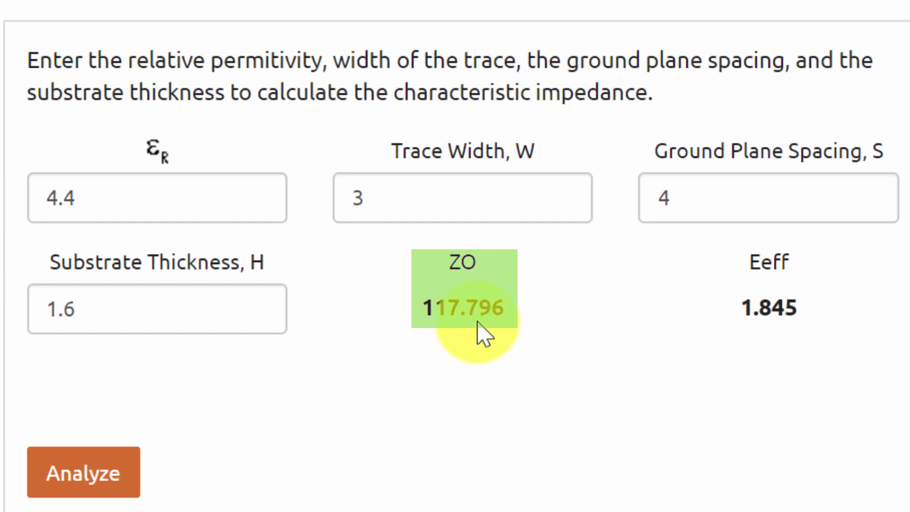
left_click(720, 208)
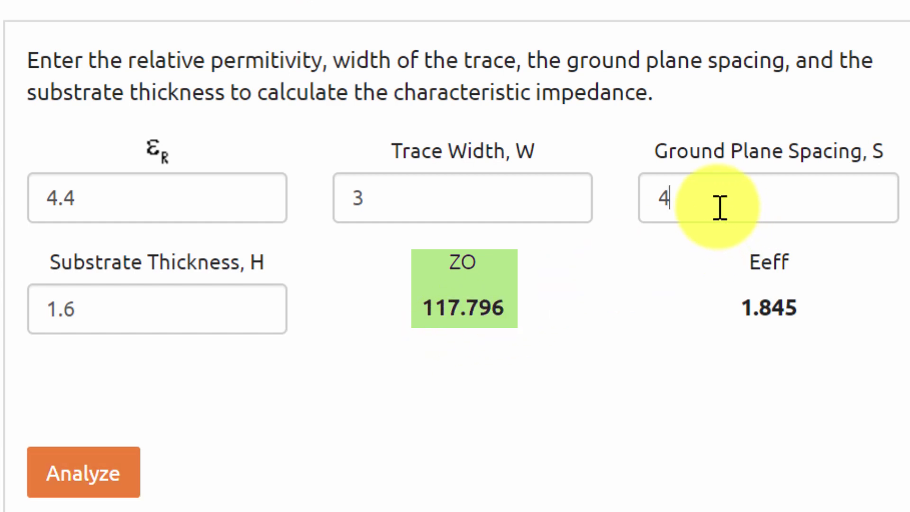
double_click(664, 198)
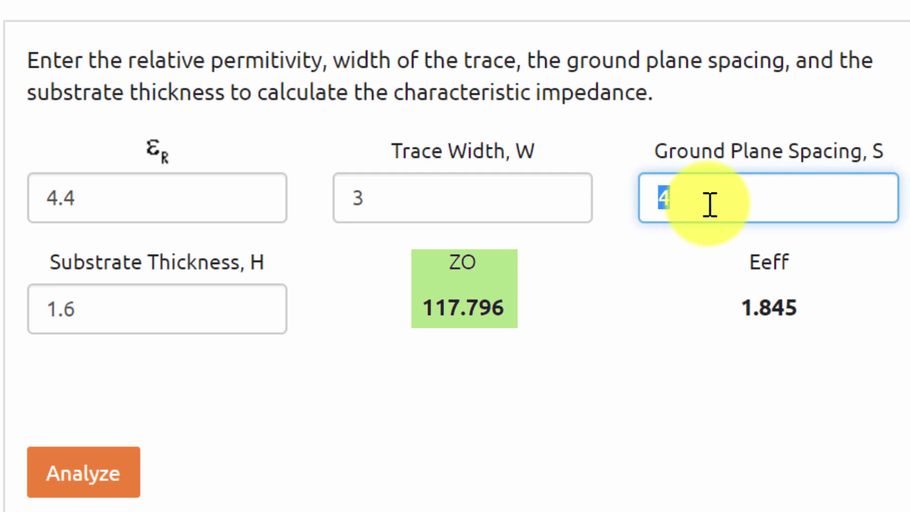
type("1")
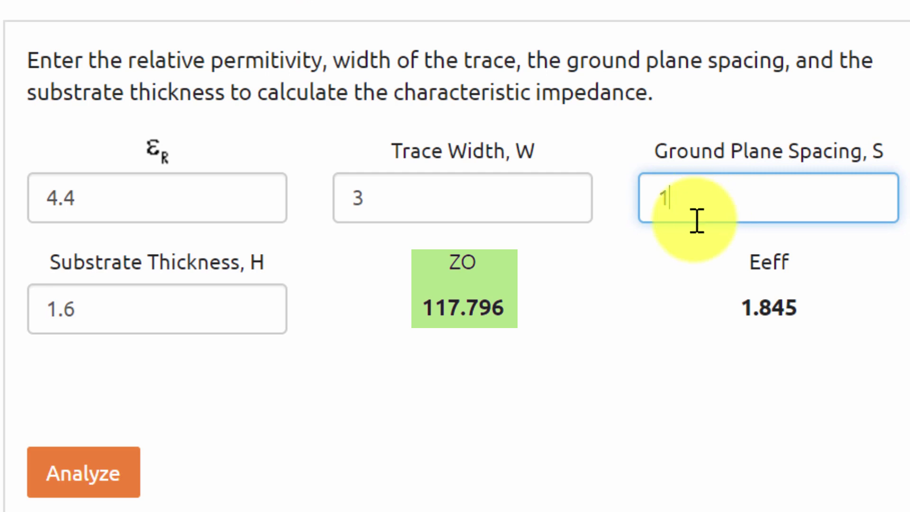
left_click(83, 472)
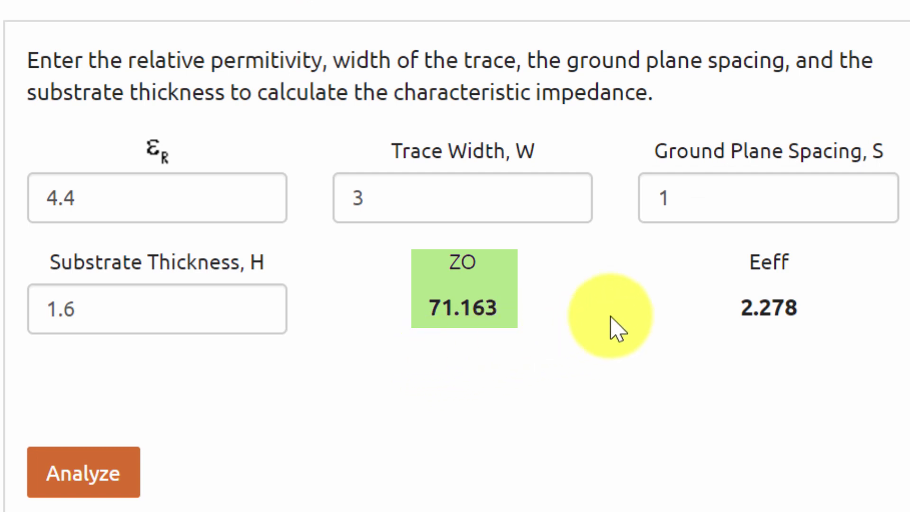
Reduce the ground spacing to 0.5, 0.4, then 0.3, analyzing each until ZO reads 50.023.
double_click(668, 196)
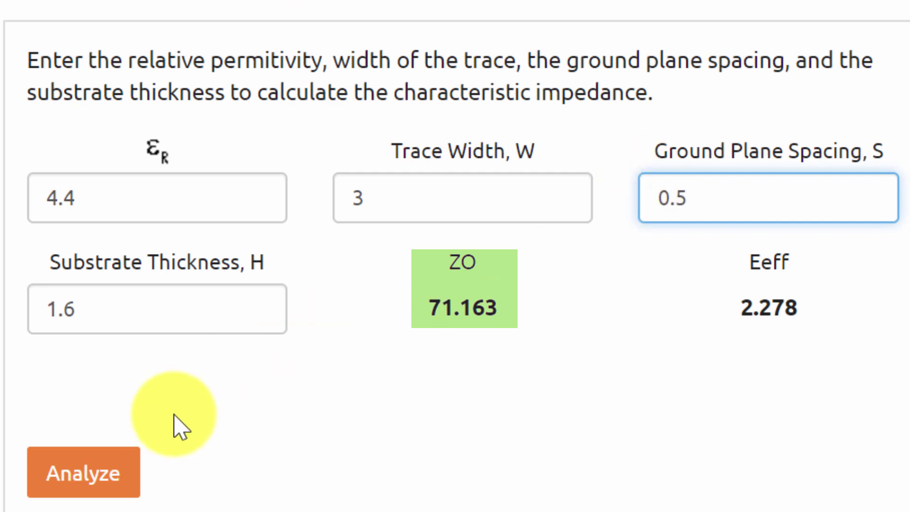
left_click(81, 485)
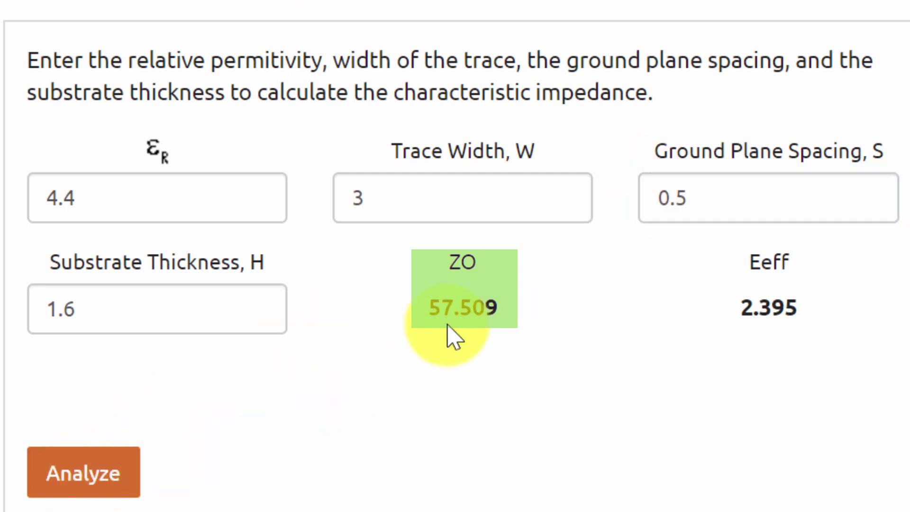
left_click(699, 212)
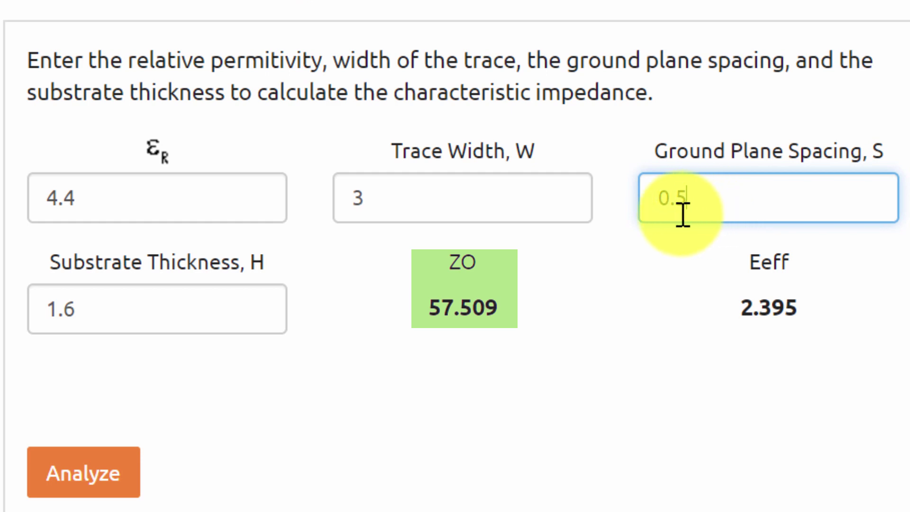
type("4")
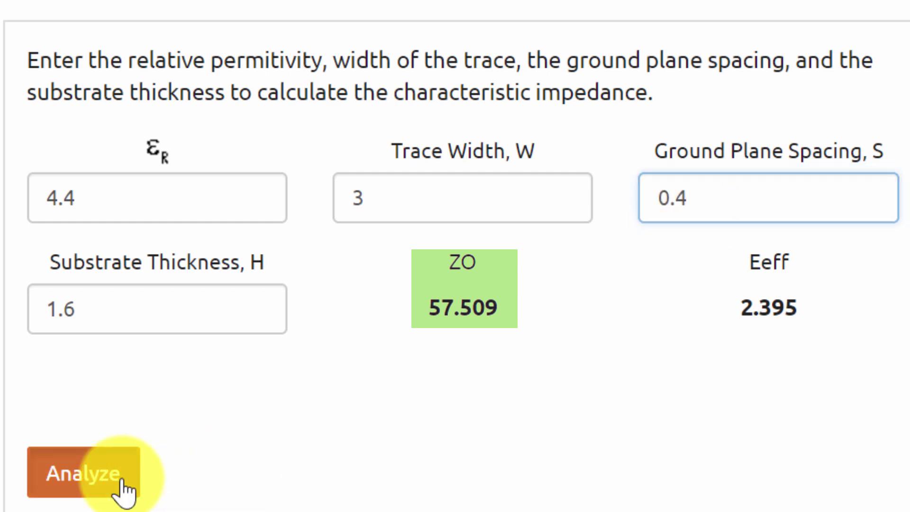
left_click(121, 488)
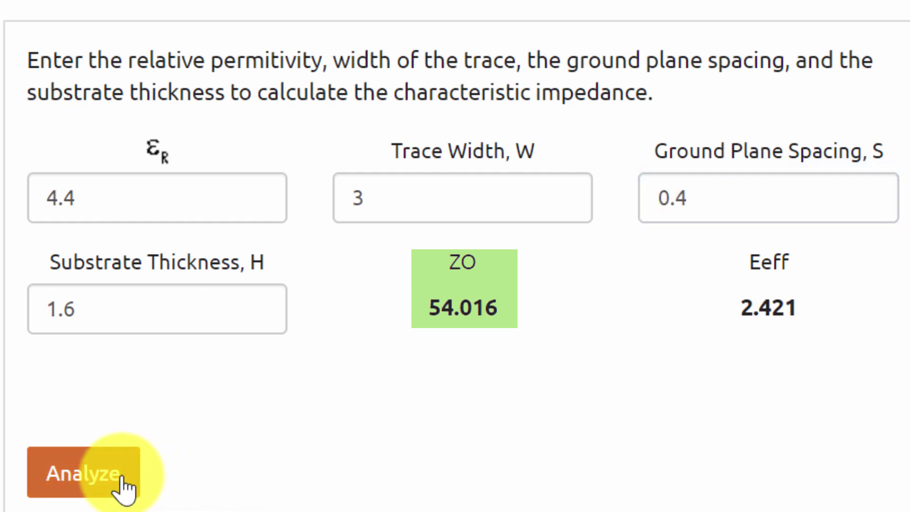
double_click(682, 210)
type("3")
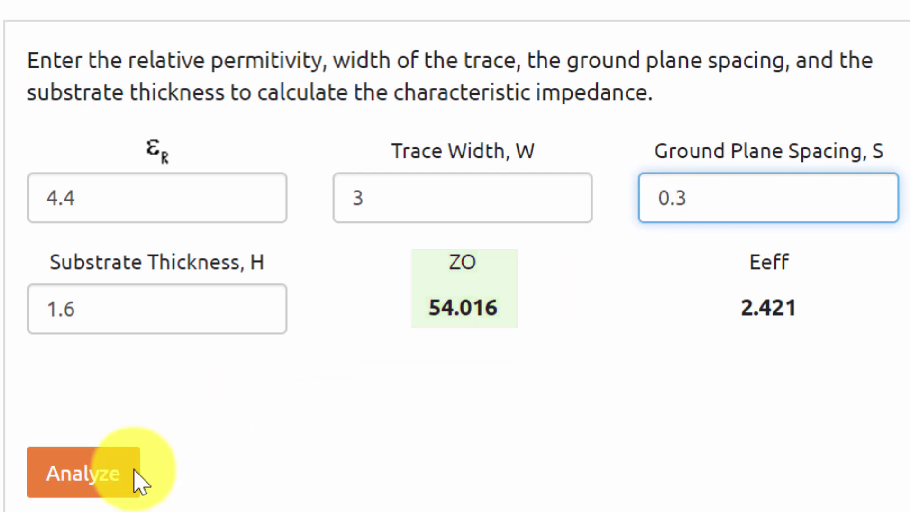
left_click(124, 488)
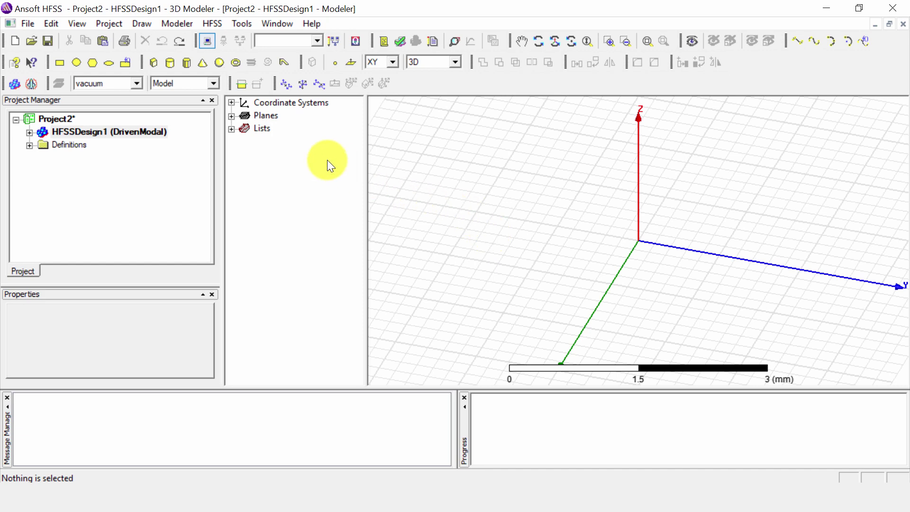
Draw a rough box in the 3D view, creating Box1.
left_click(152, 62)
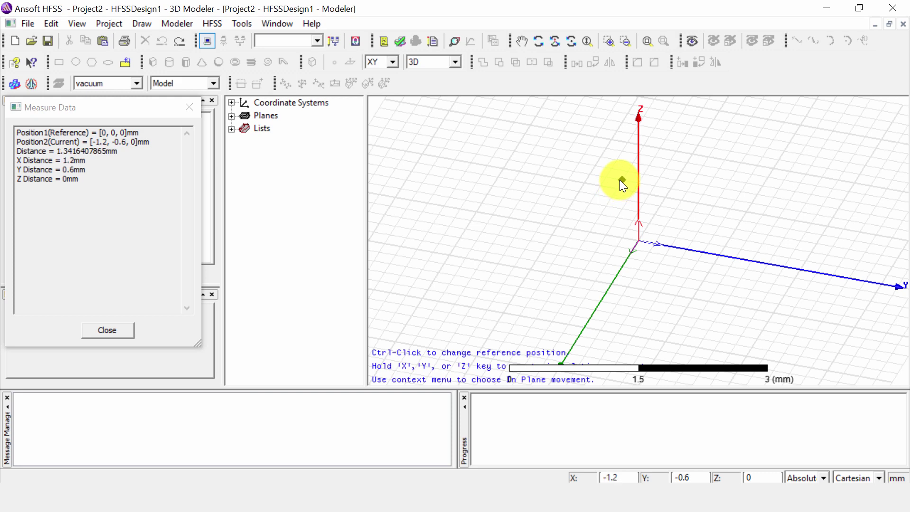
left_click(620, 181)
left_click(773, 332)
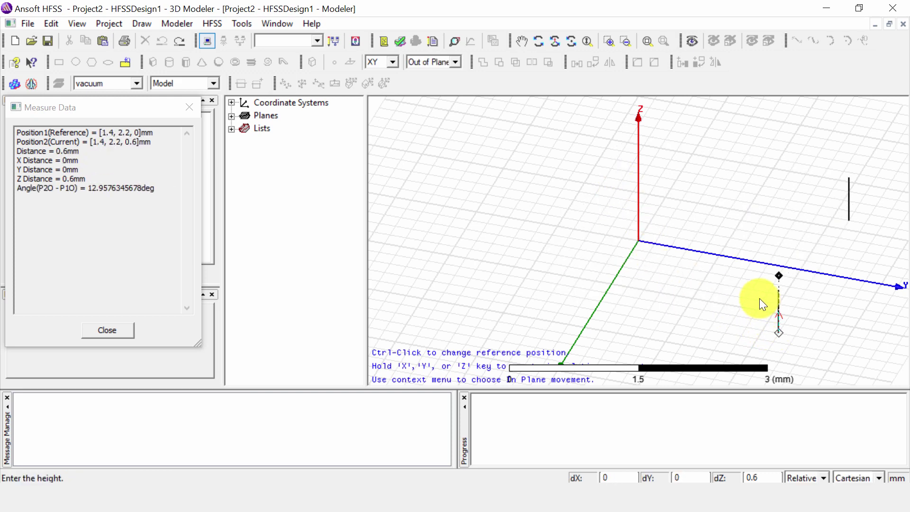
left_click(756, 294)
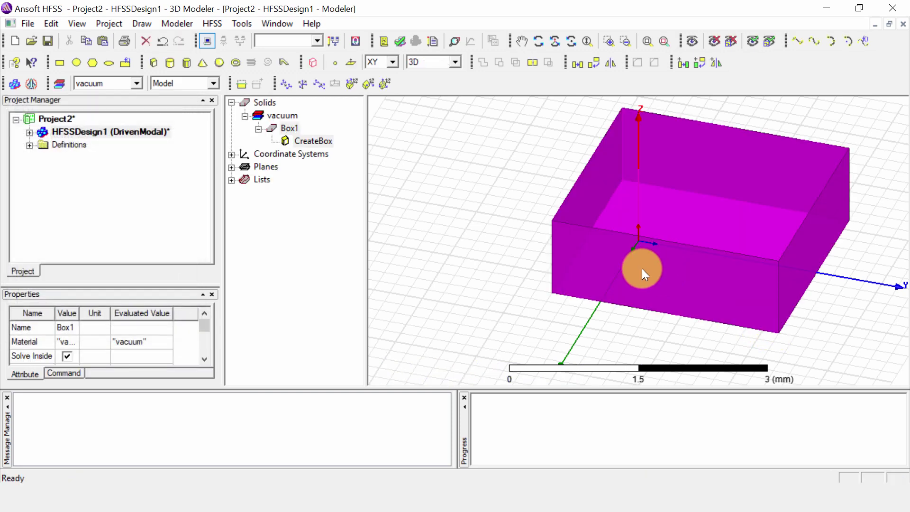
Set Box1's position to -7.5,0,0 and its sizes to 15 × 20 × 1.6 mm.
double_click(317, 141)
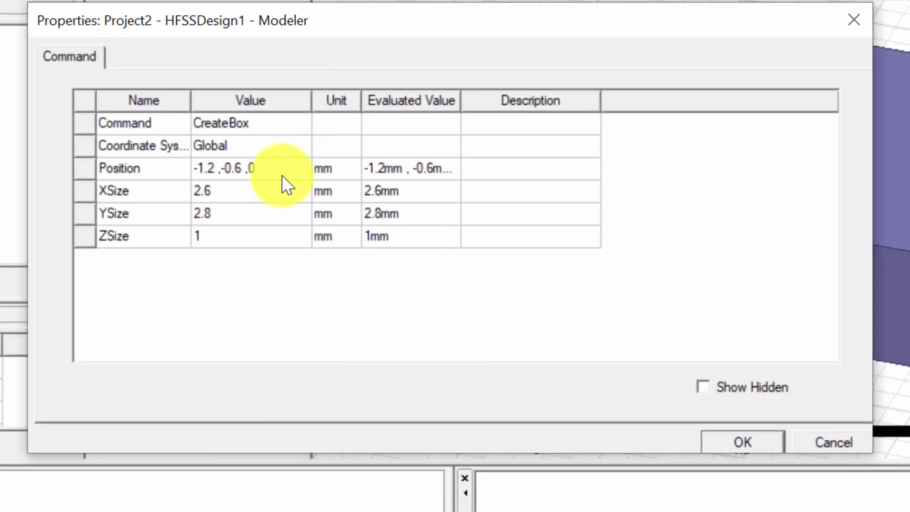
left_click(280, 174)
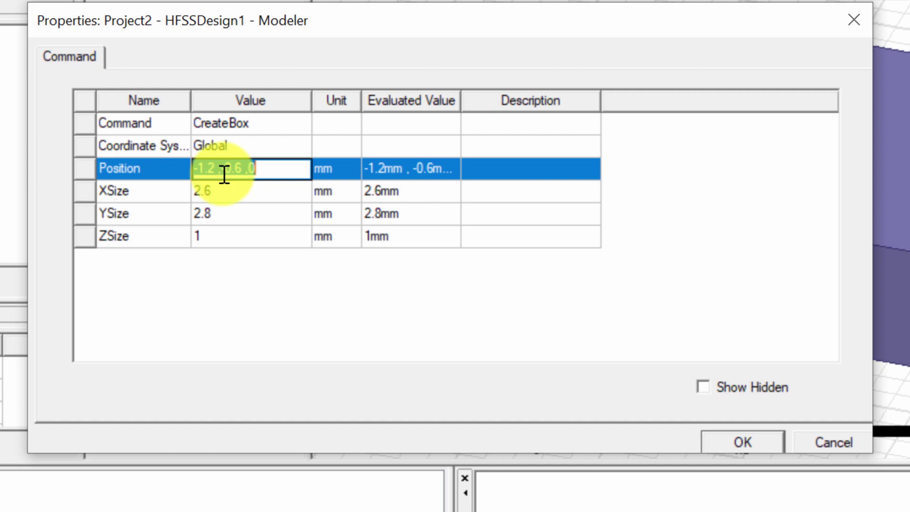
type("-")
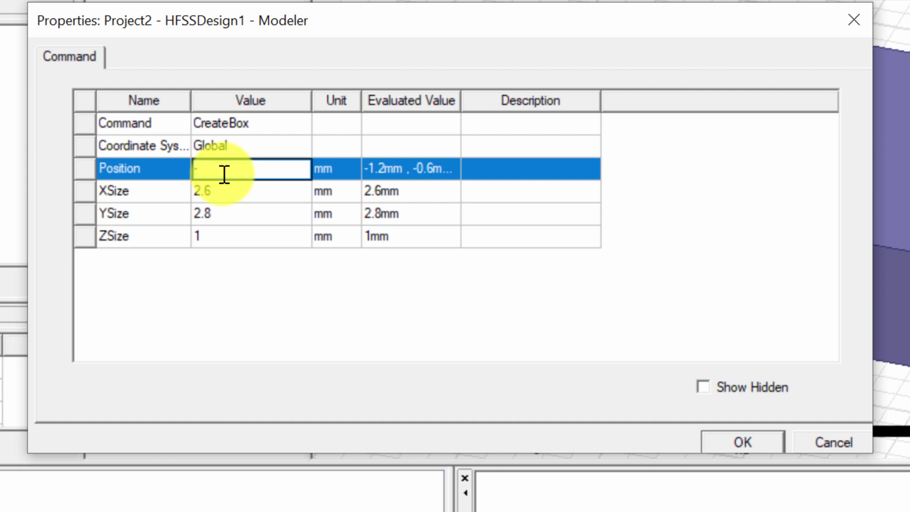
type("7.5,0,0")
left_click(215, 197)
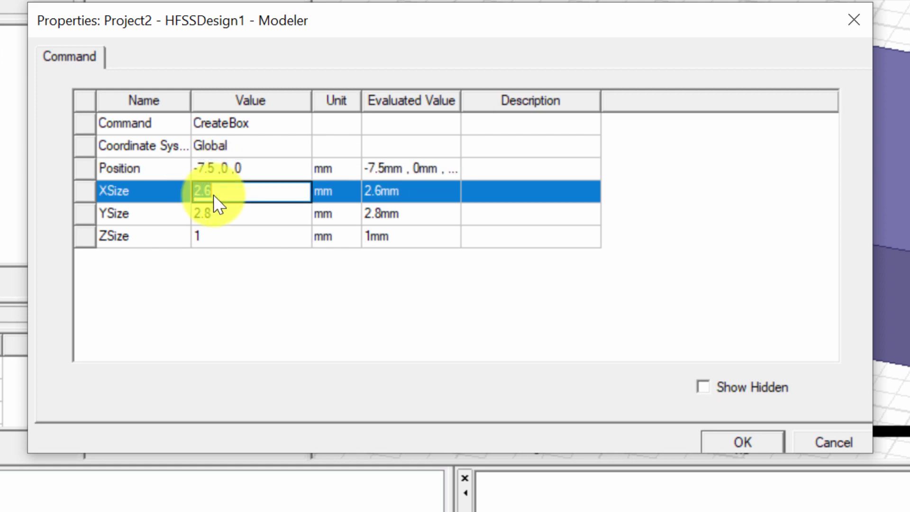
type("15")
left_click(225, 216)
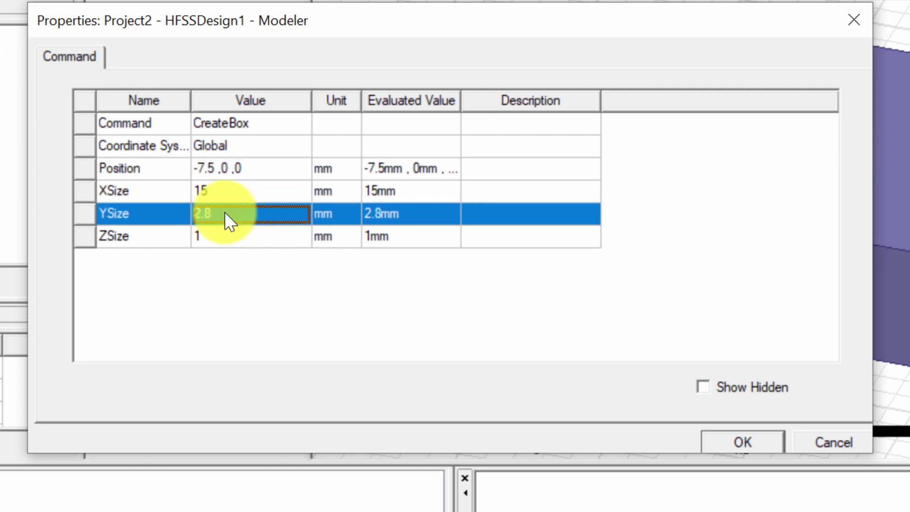
type("20")
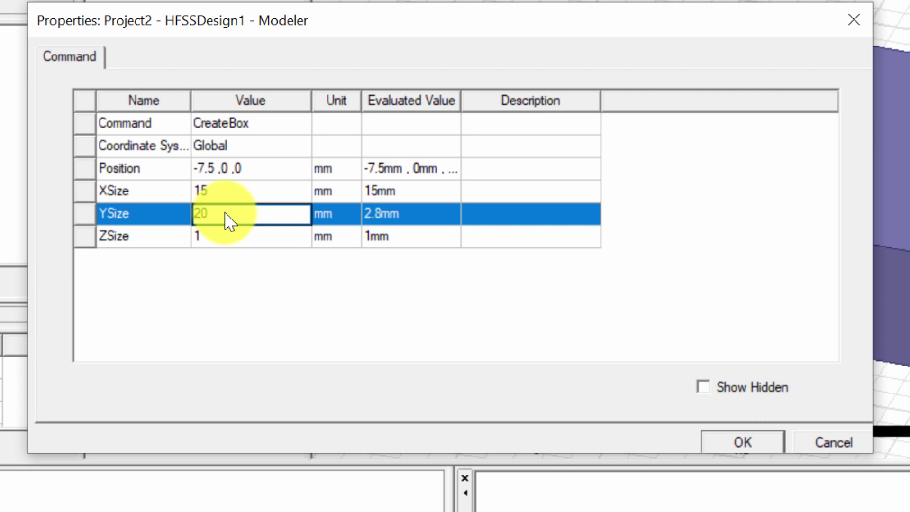
left_click(210, 235)
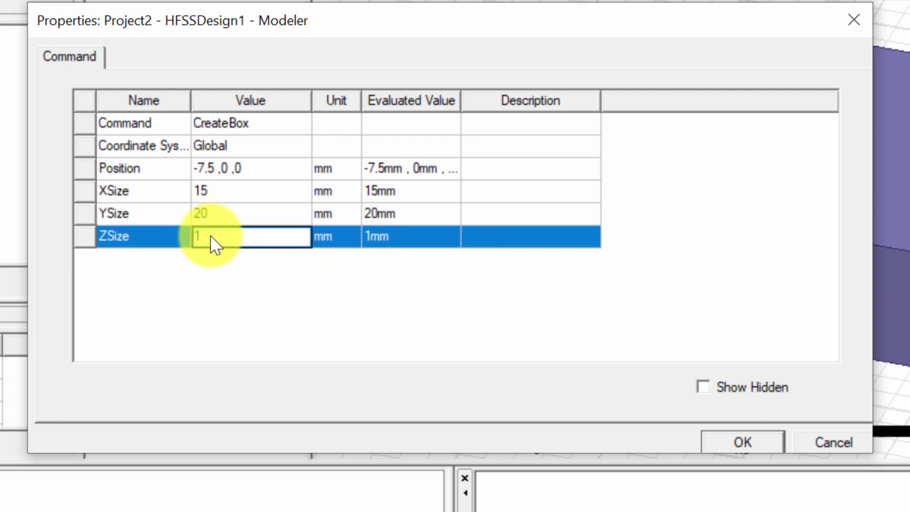
type("1.6")
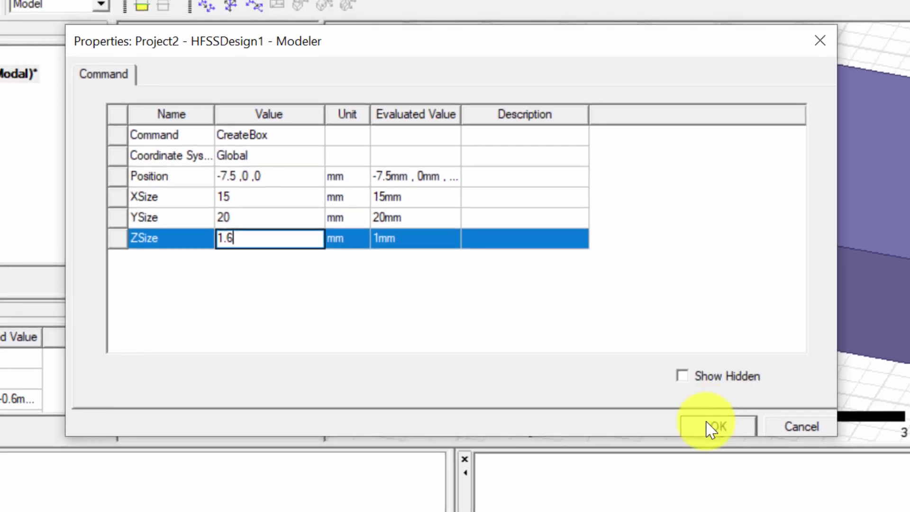
left_click(711, 428)
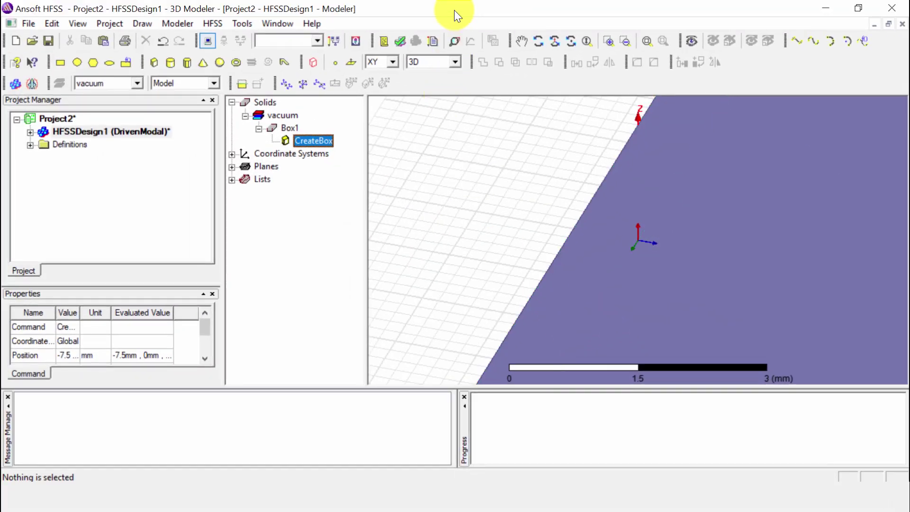
Fit Box1 in view and orbit it so its broad face points toward the front.
left_click(648, 41)
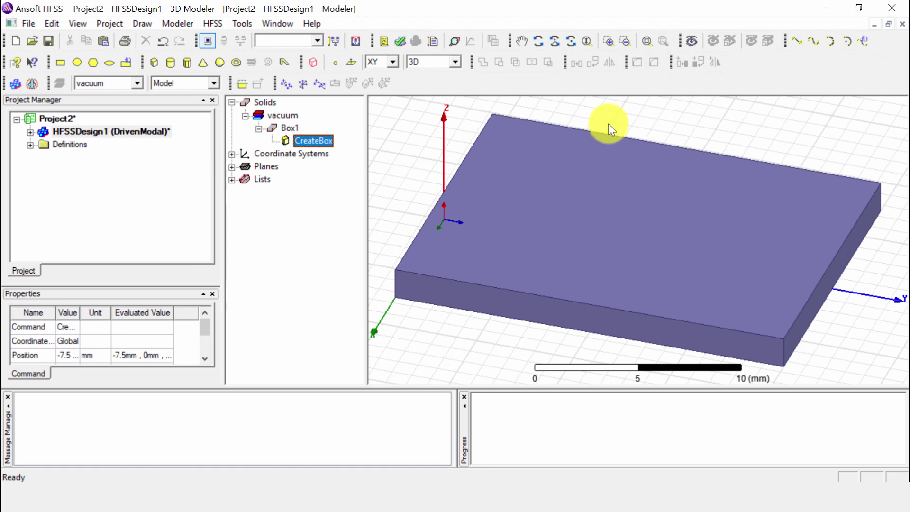
left_click(539, 42)
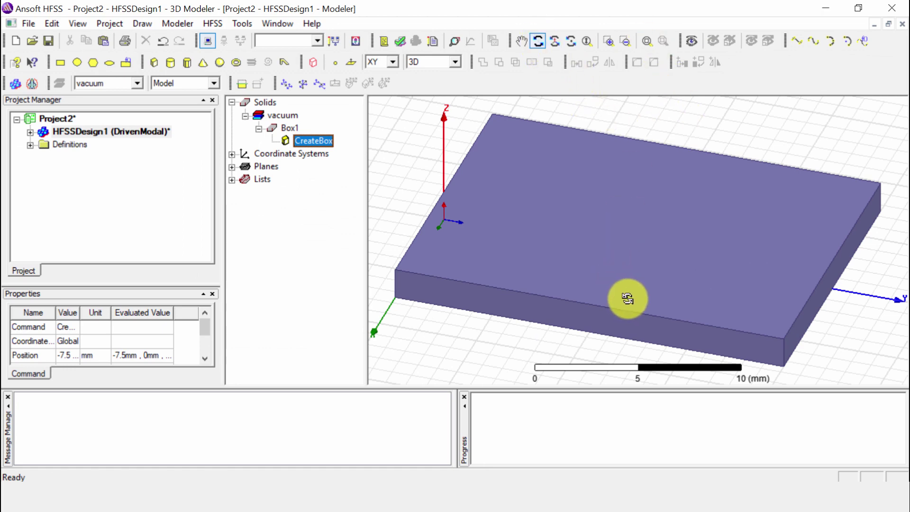
mouse_move(626, 299)
left_mouse_down()
mouse_move(666, 295)
mouse_move(664, 306)
mouse_move(636, 291)
left_mouse_up()
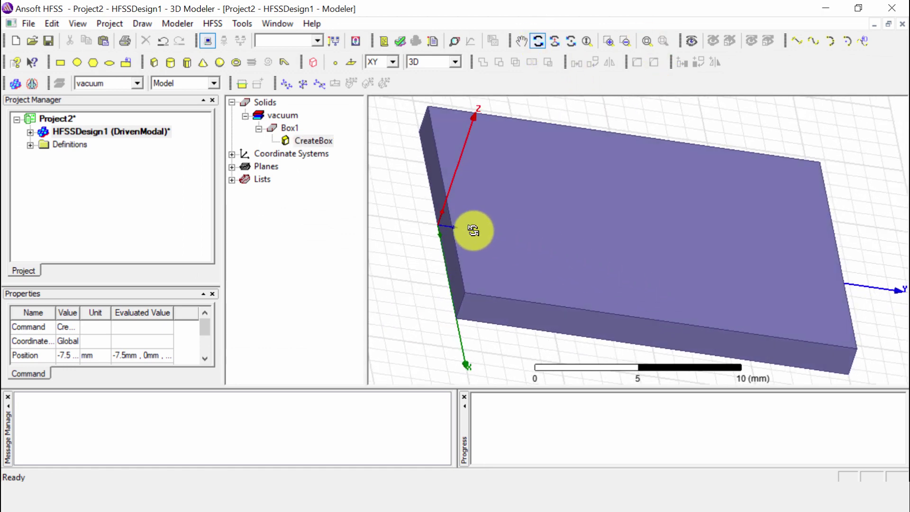
left_click_drag(471, 229, 493, 285)
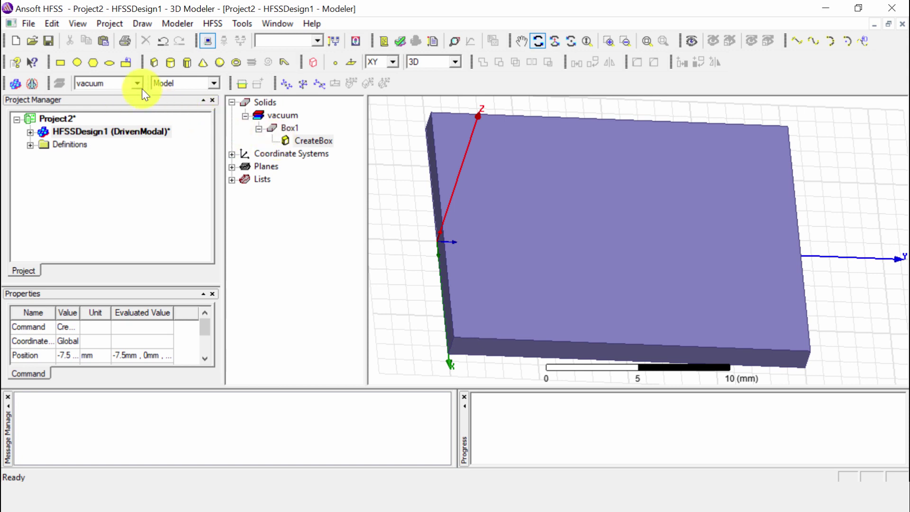
Sketch a rectangular sheet on top of the box.
left_click(62, 62)
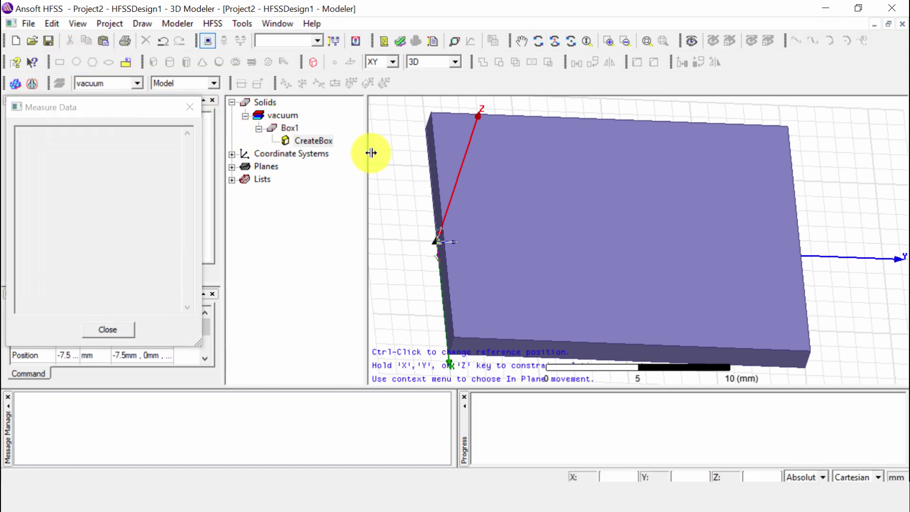
left_click(445, 195)
left_click(741, 268)
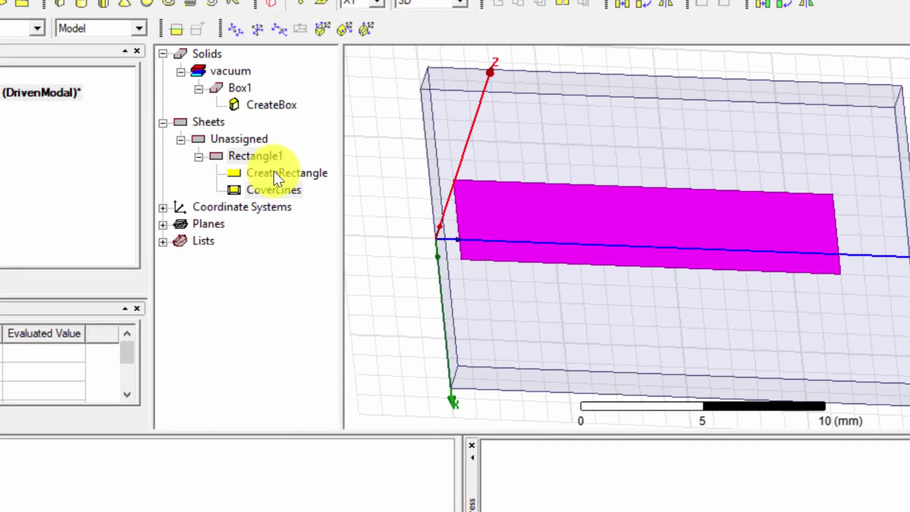
Set Rectangle1's position to -1.5,0,1.6 with XSize 3 and YSize 20 mm.
double_click(313, 191)
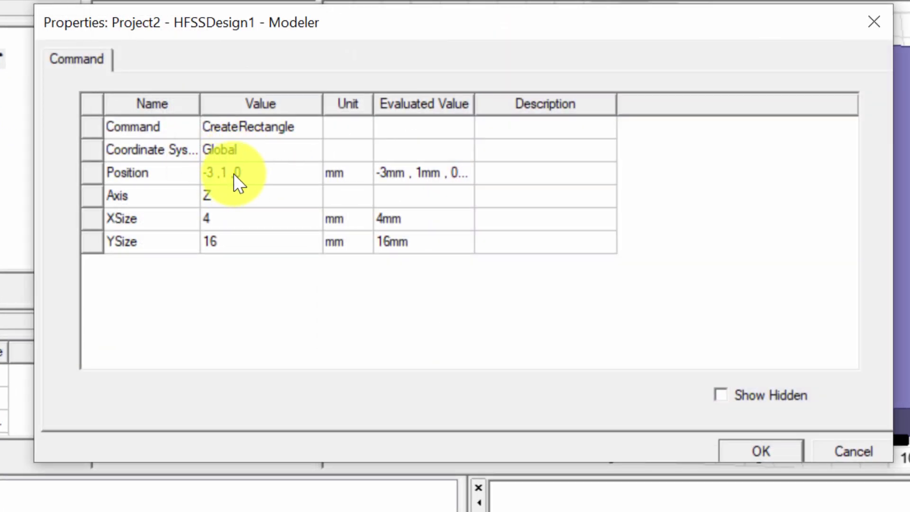
left_click(260, 179)
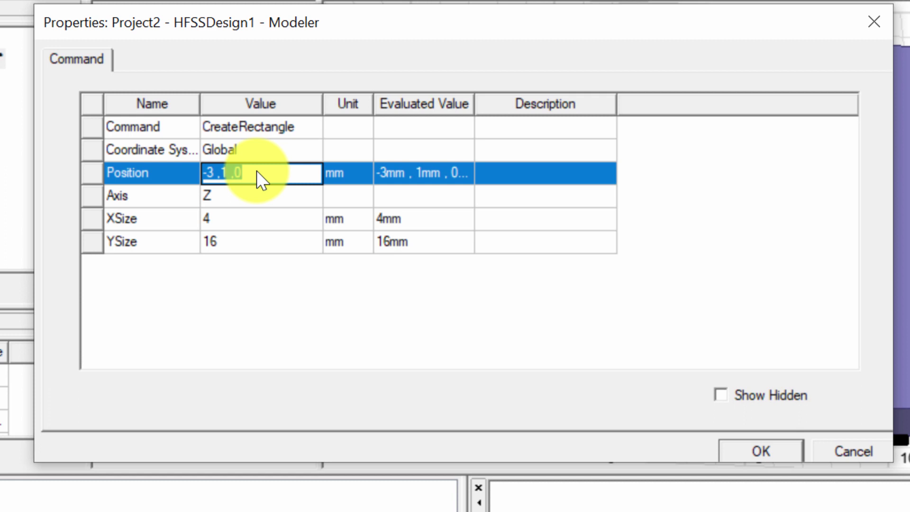
type("-1.")
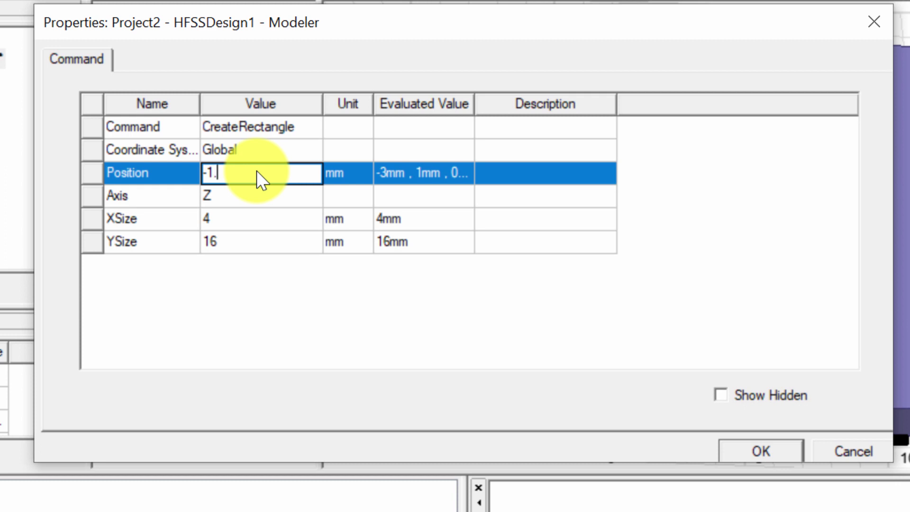
type("5,")
type("0,1.6")
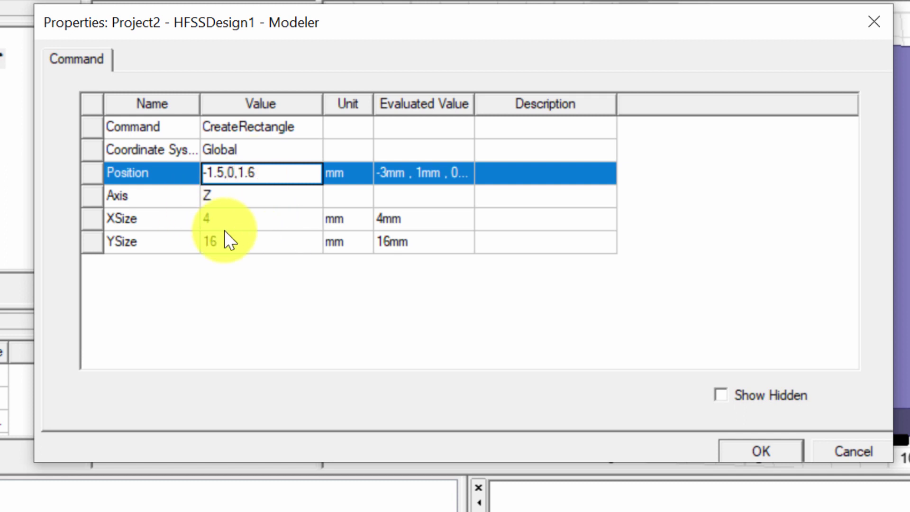
left_click(219, 219)
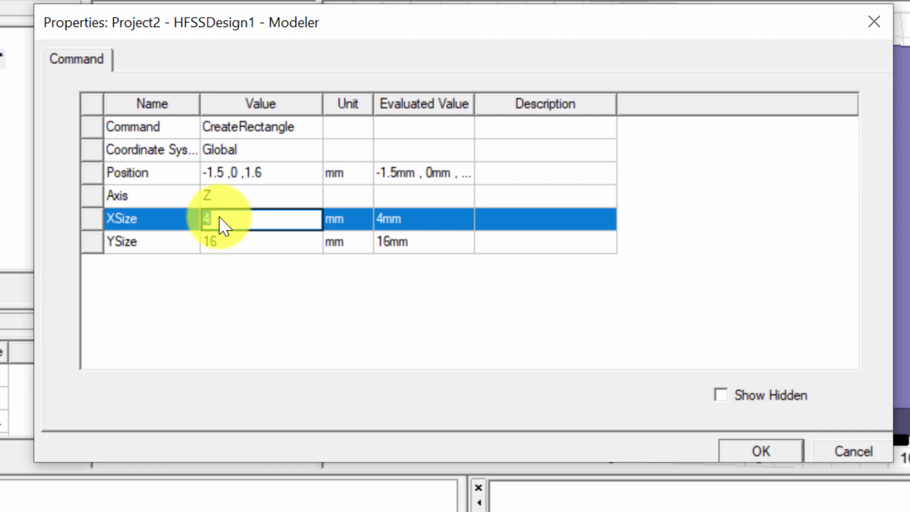
type("3")
left_click(226, 239)
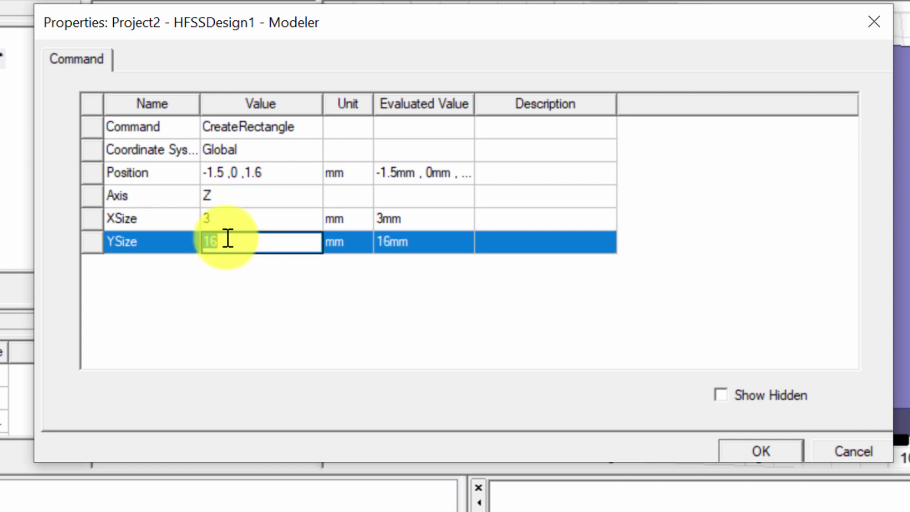
type("20")
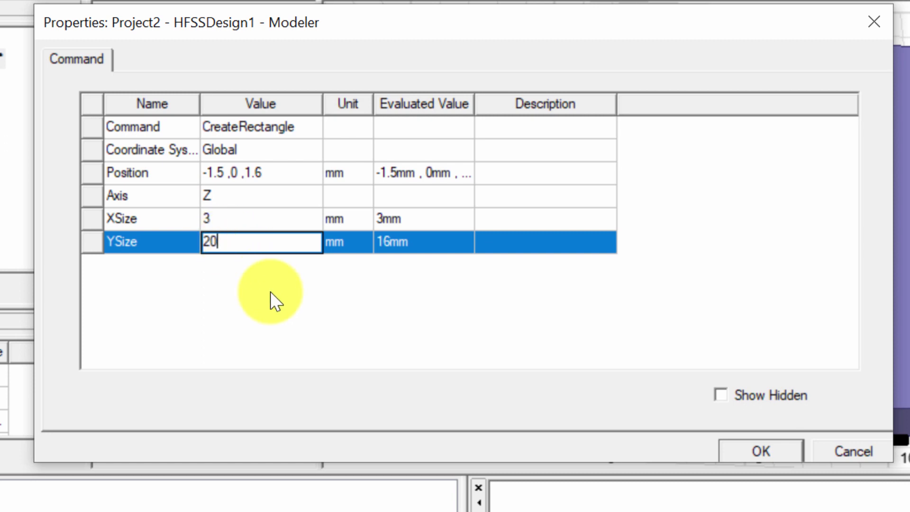
left_click(270, 308)
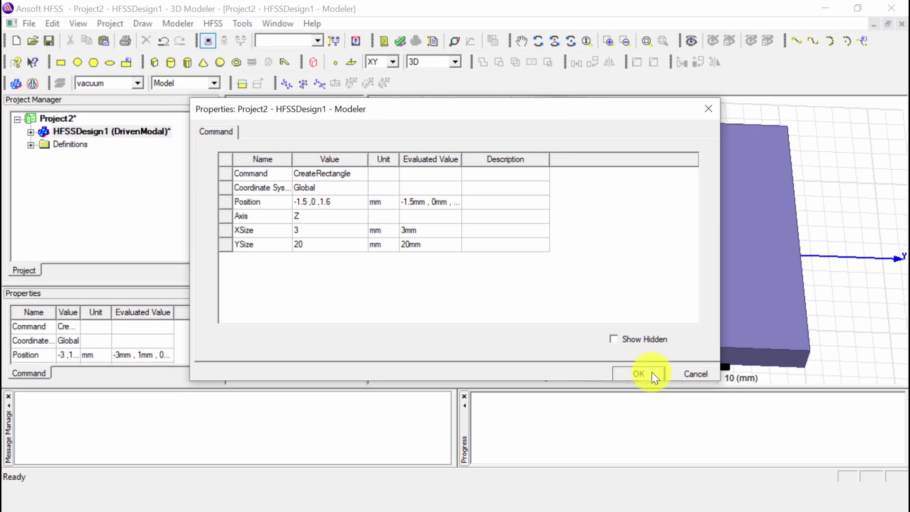
left_click(737, 435)
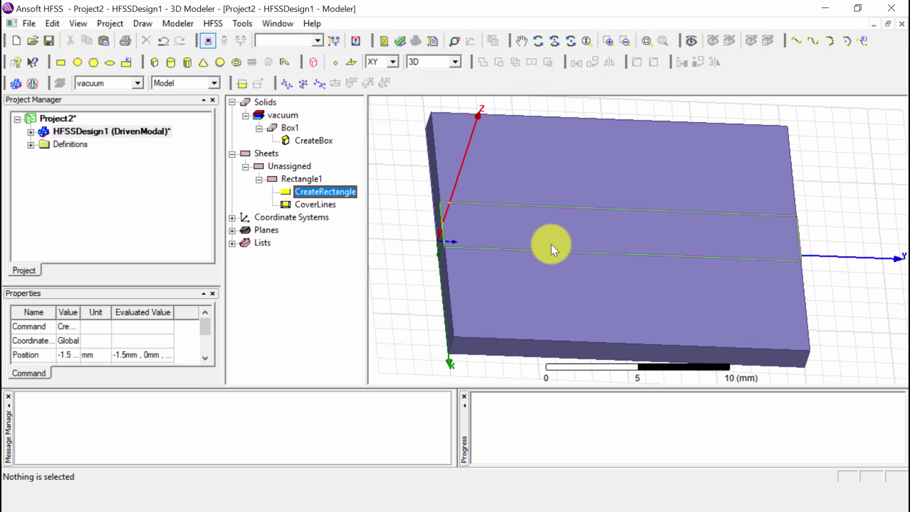
left_click(533, 232)
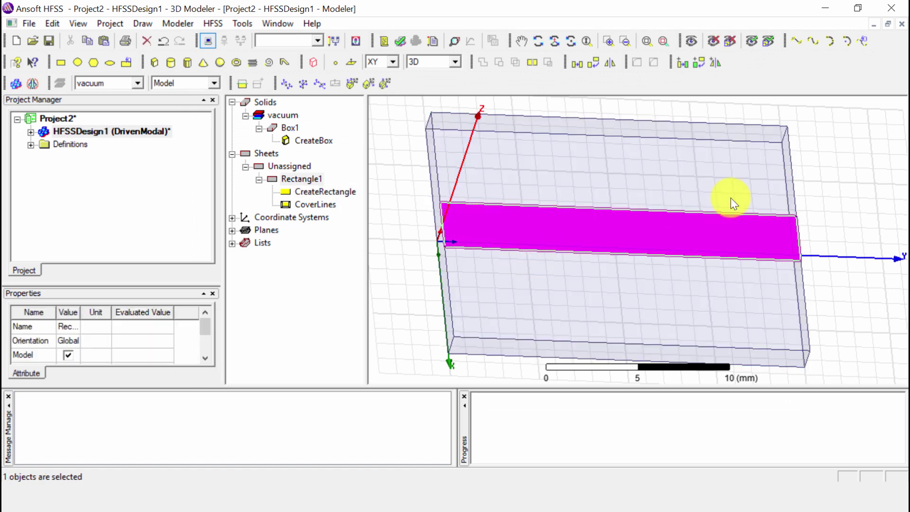
Sketch Rectangle2 on the box face alongside the central strip.
left_click(580, 216)
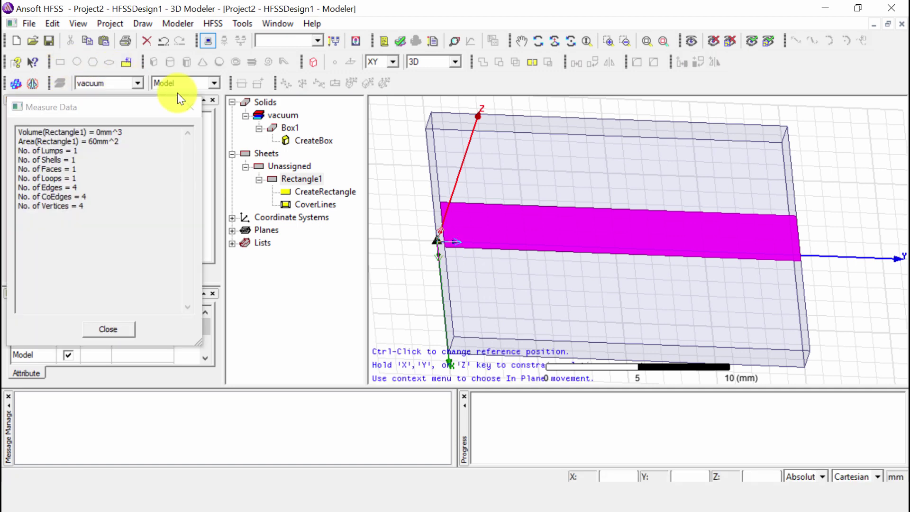
left_click(455, 272)
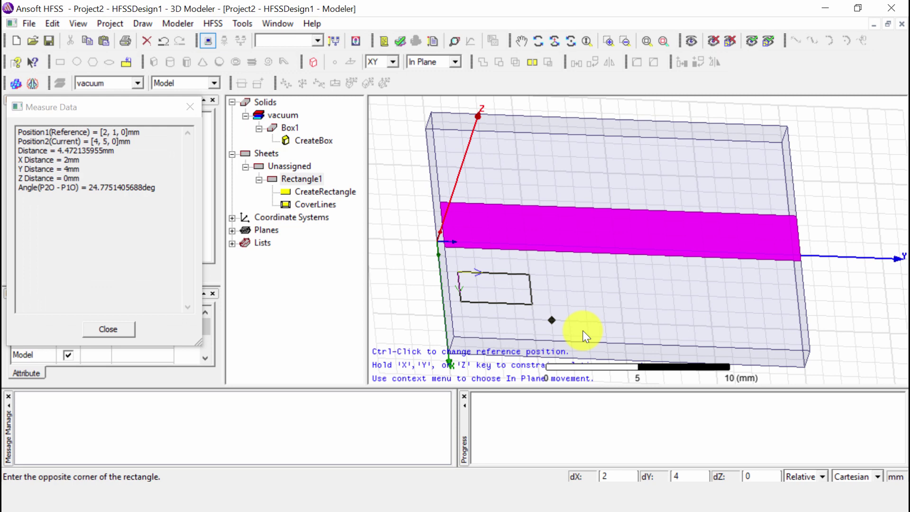
left_click(808, 342)
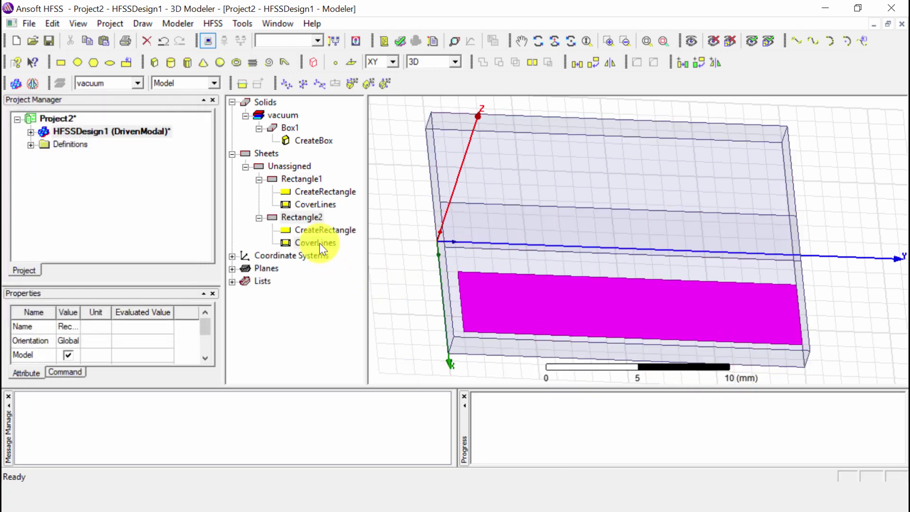
Give Rectangle2 position -1.8,0,1.6 with XSize -5.7 and YSize 20 mm.
double_click(320, 231)
left_click(305, 207)
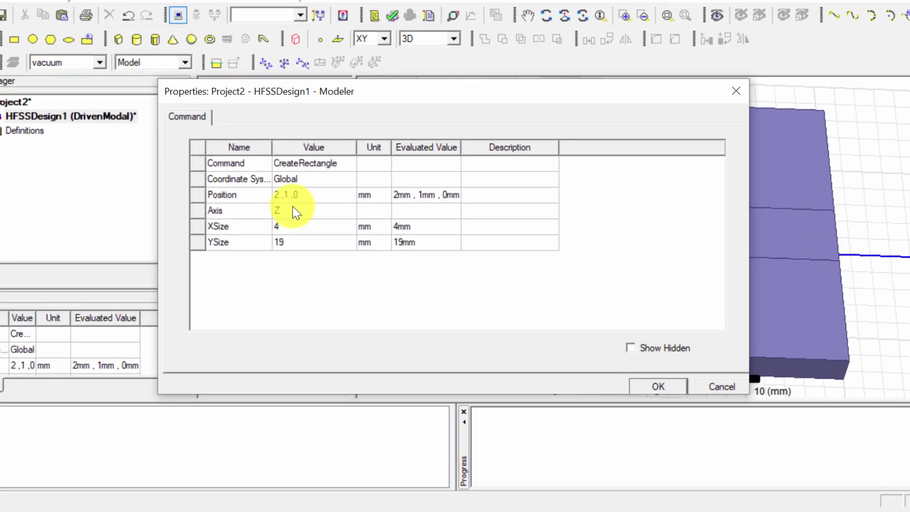
left_click(297, 175)
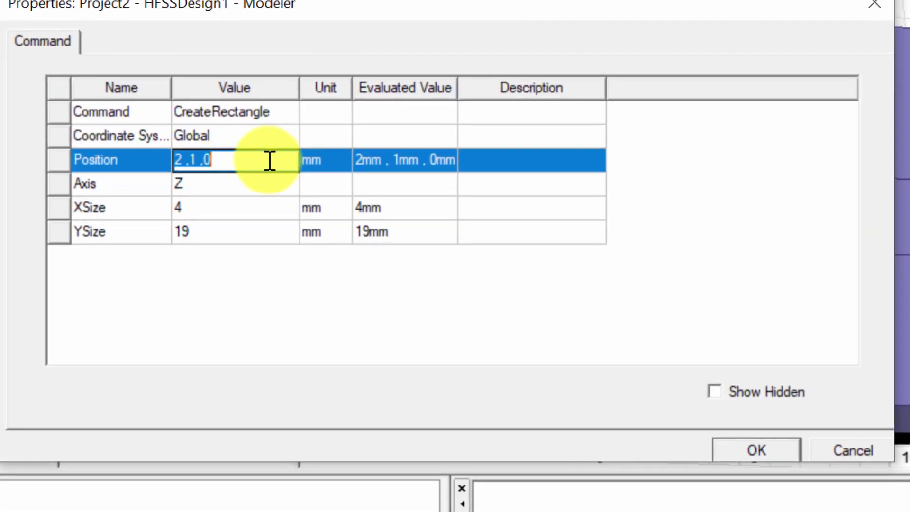
key("BackSpace")
type("-1.8")
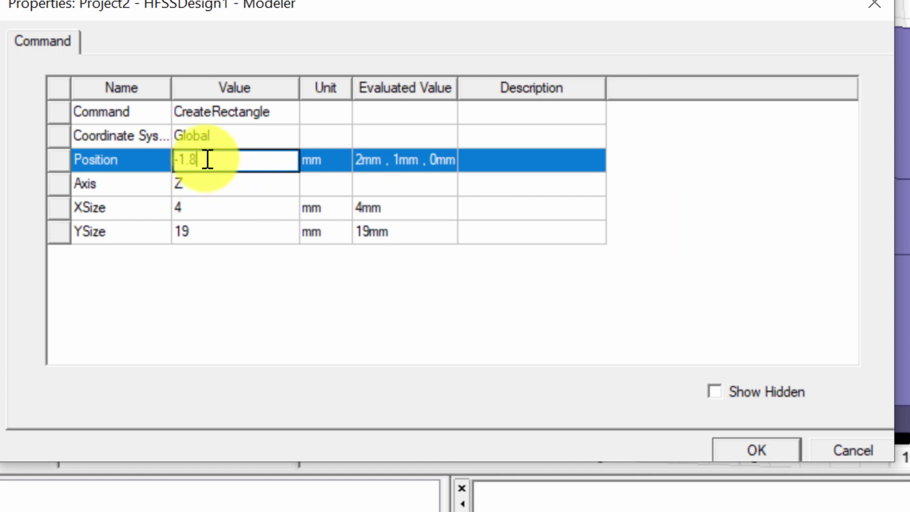
type(",0,1.6")
left_click(193, 212)
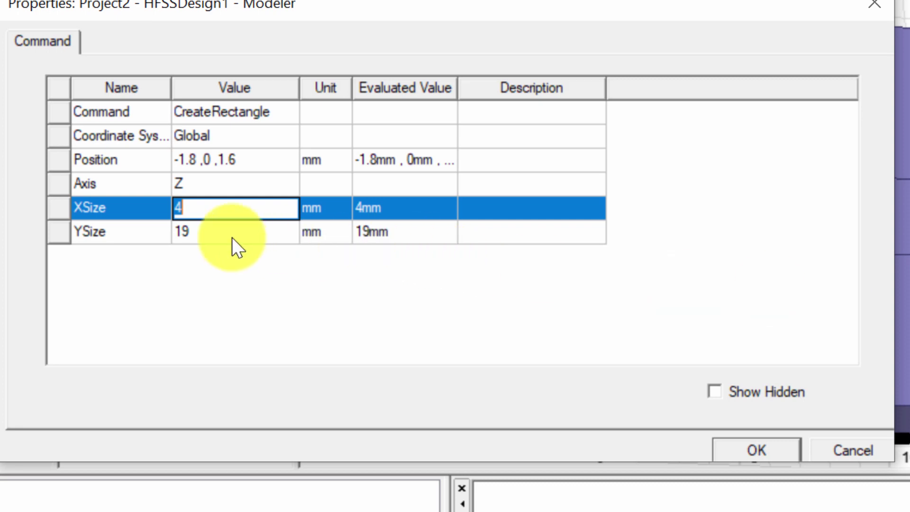
type("5.7")
left_click(178, 207)
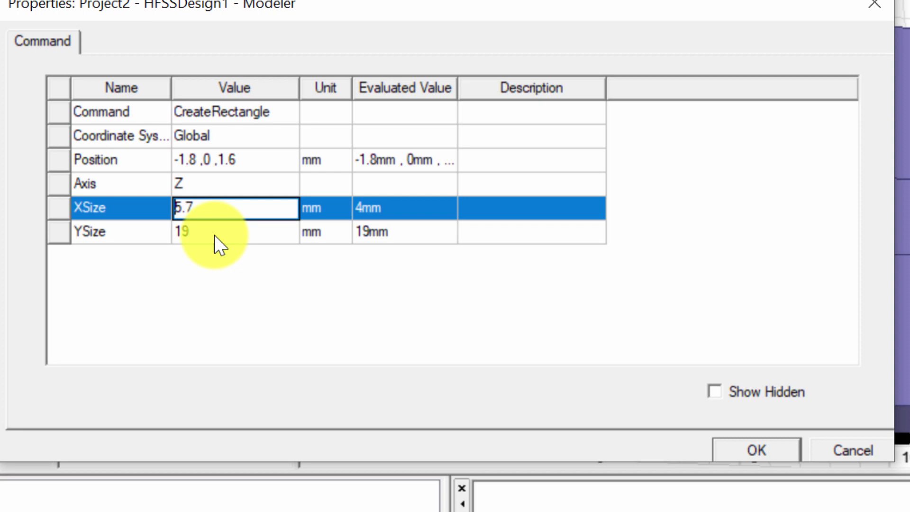
type("-")
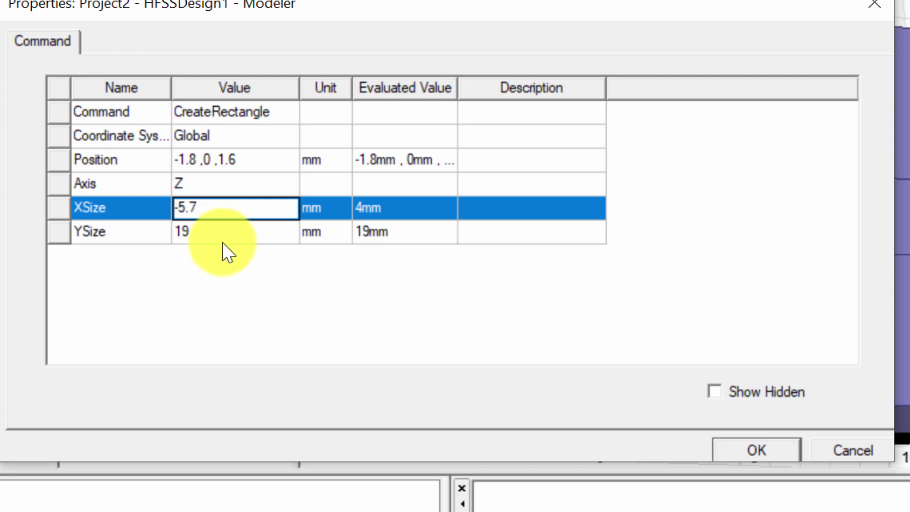
left_click(215, 238)
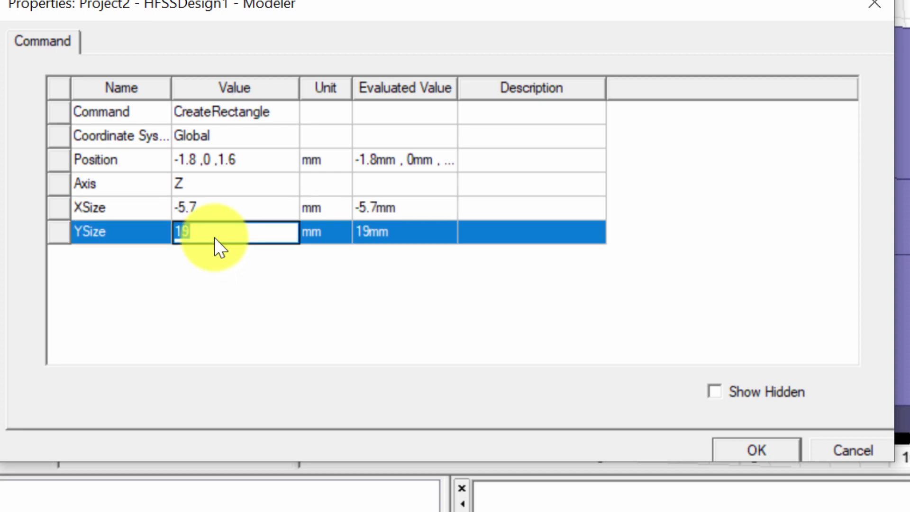
type("20")
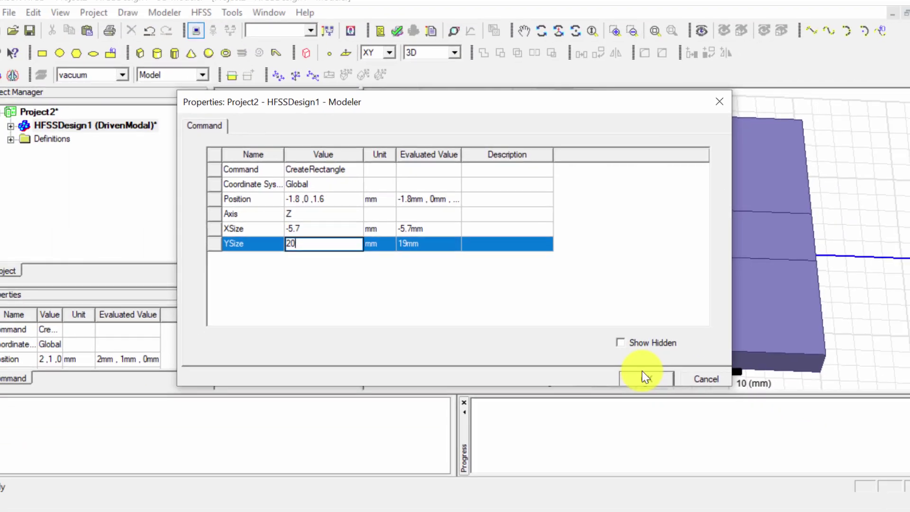
left_click(757, 450)
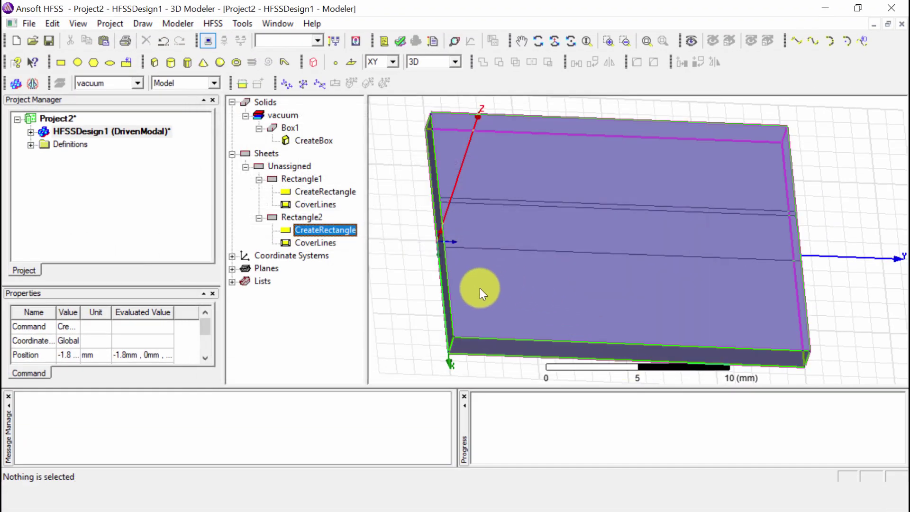
Copy Rectangle2 and paste a duplicate, Rectangle3.
left_click(556, 306)
left_click(371, 307)
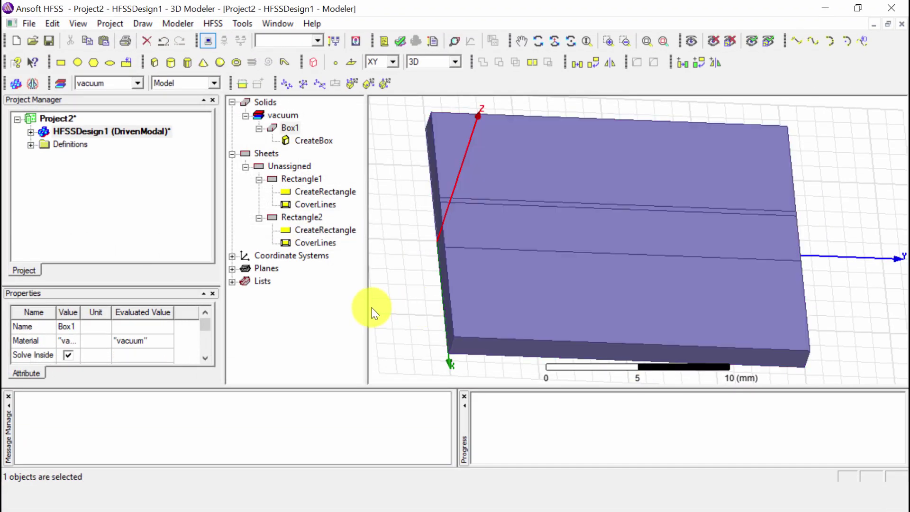
left_click(319, 218)
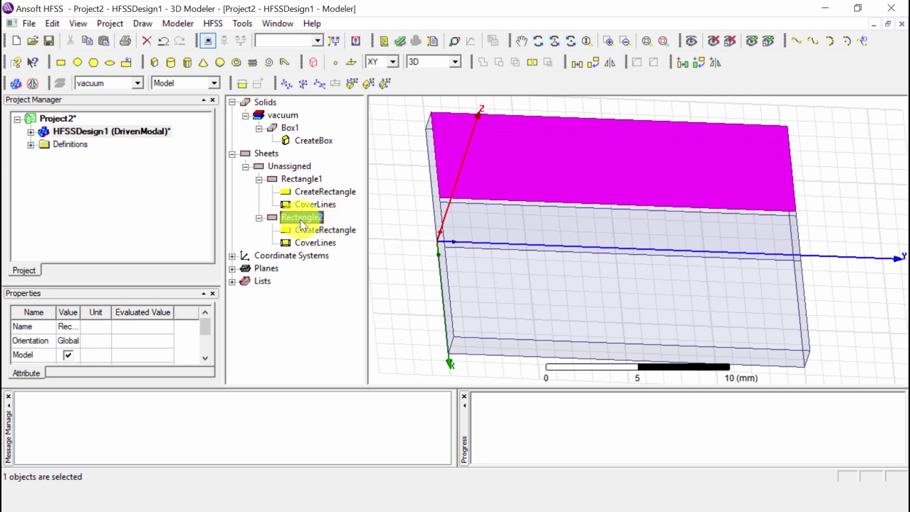
key("ctrl+c")
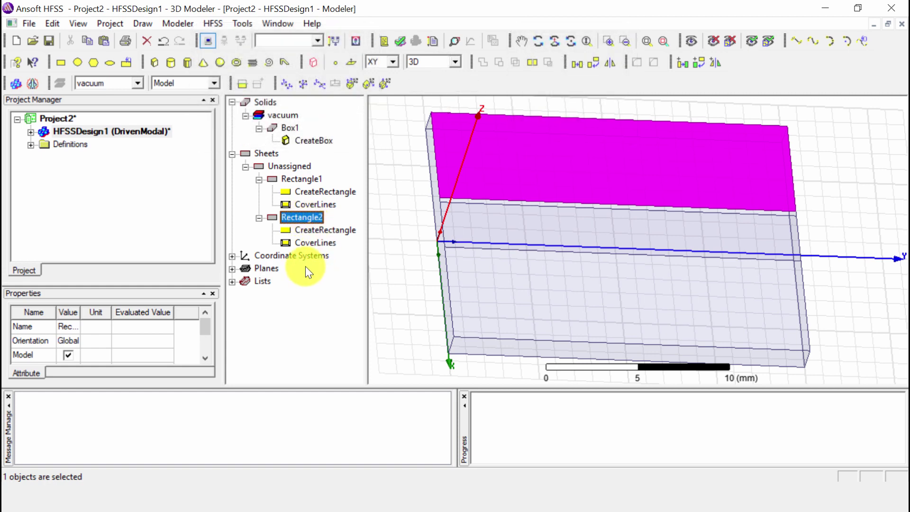
left_click(311, 278)
key("ctrl+v")
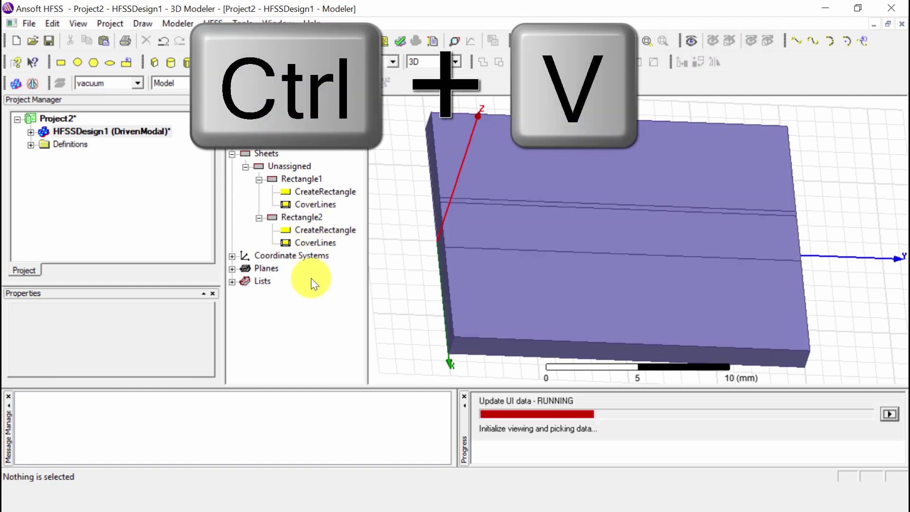
Mirror Rectangle3 to position 1.8,0,1.6 with XSize 5.7 mm.
left_click(259, 256)
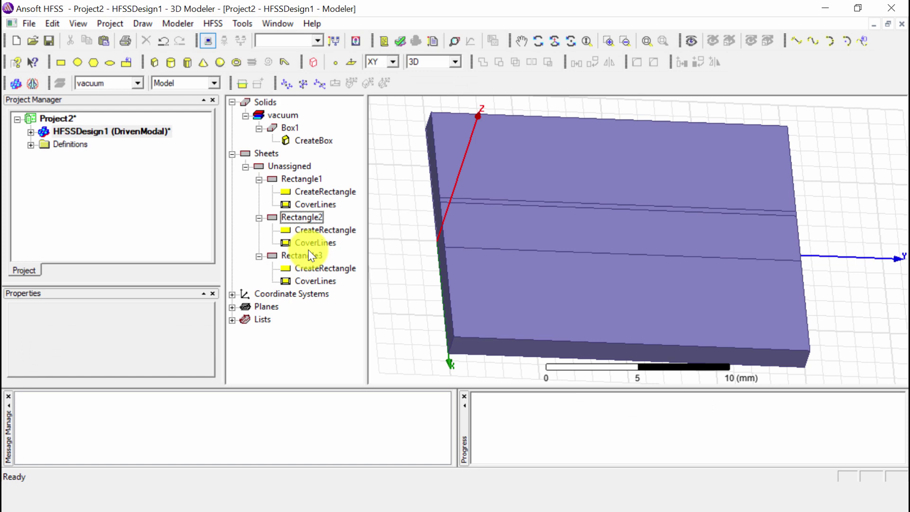
double_click(315, 267)
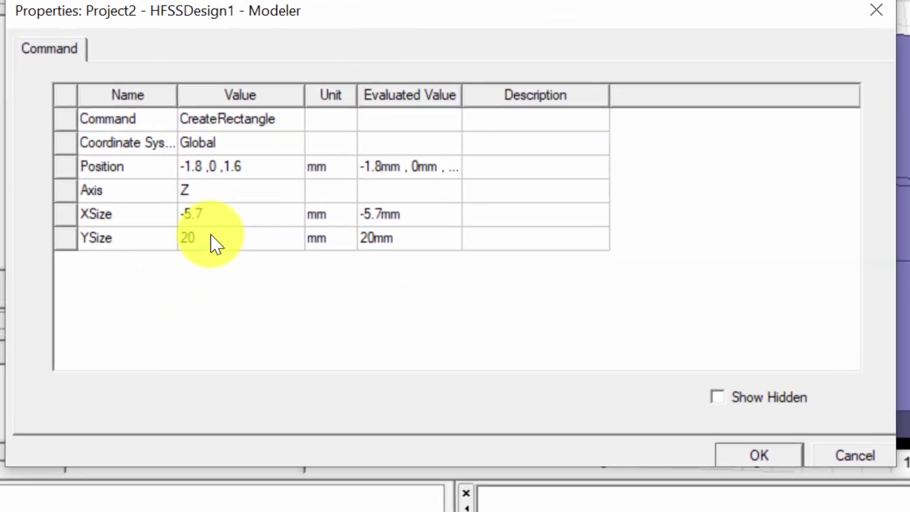
left_click(185, 166)
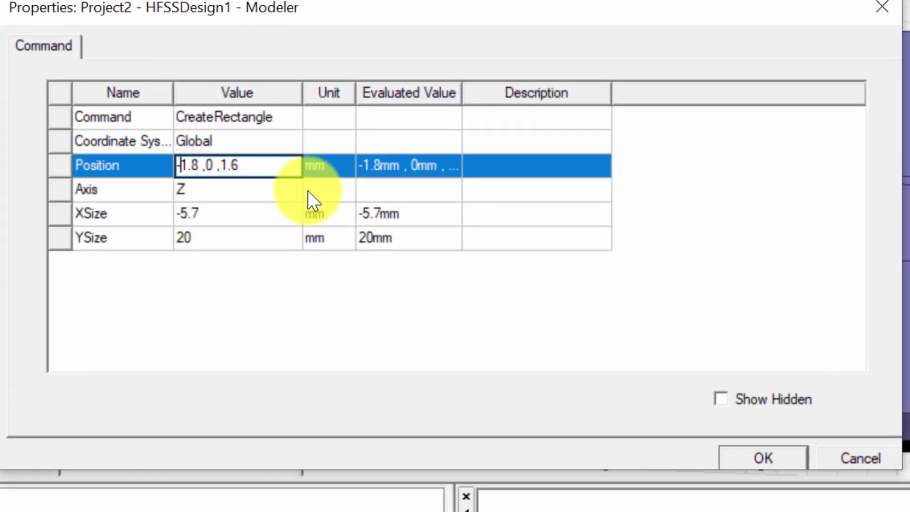
key("BackSpace")
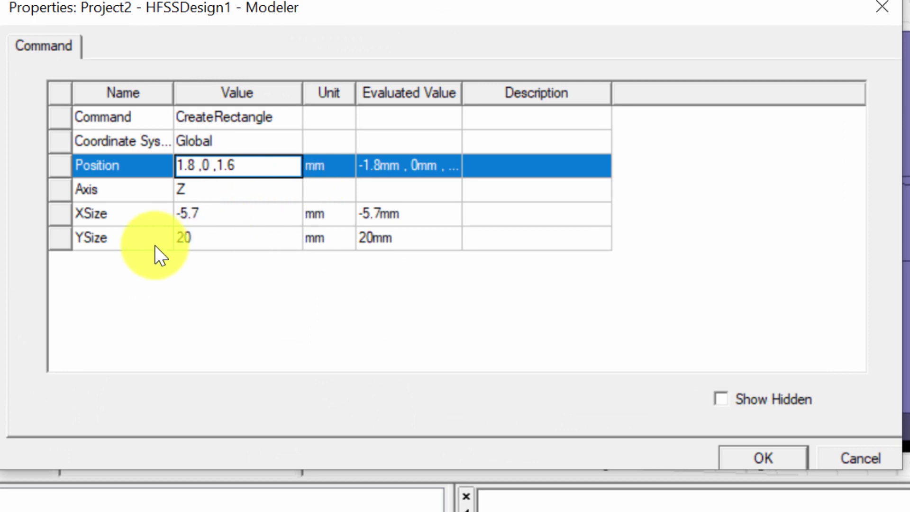
left_click(182, 212)
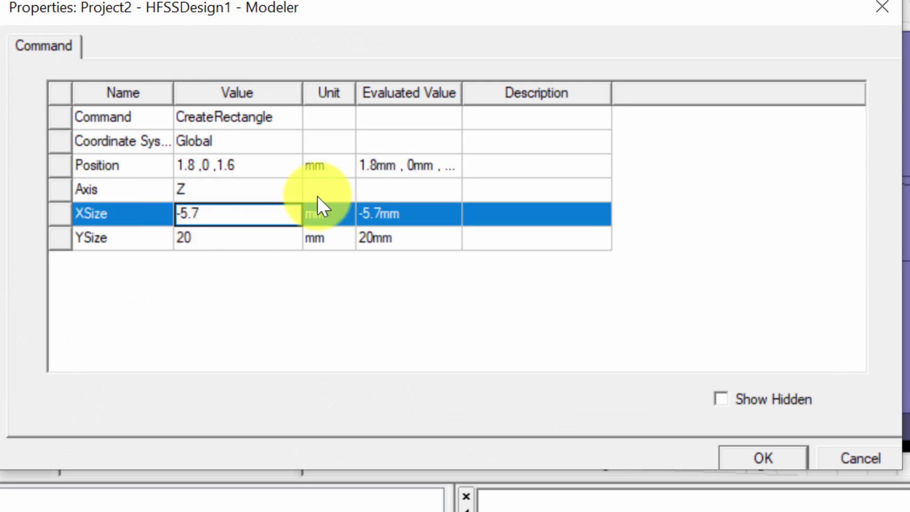
key("BackSpace")
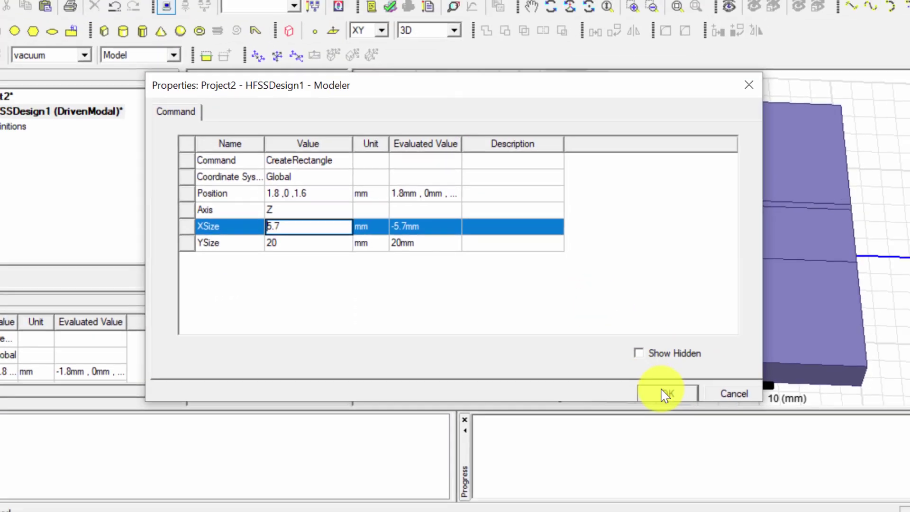
left_click(763, 458)
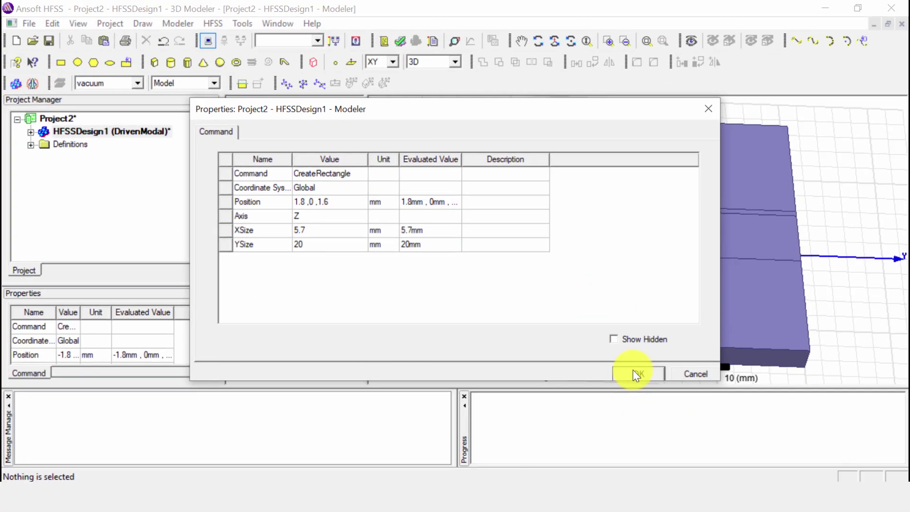
Select each of the three sheets in turn to check their placement.
left_click(403, 304)
left_click(588, 276)
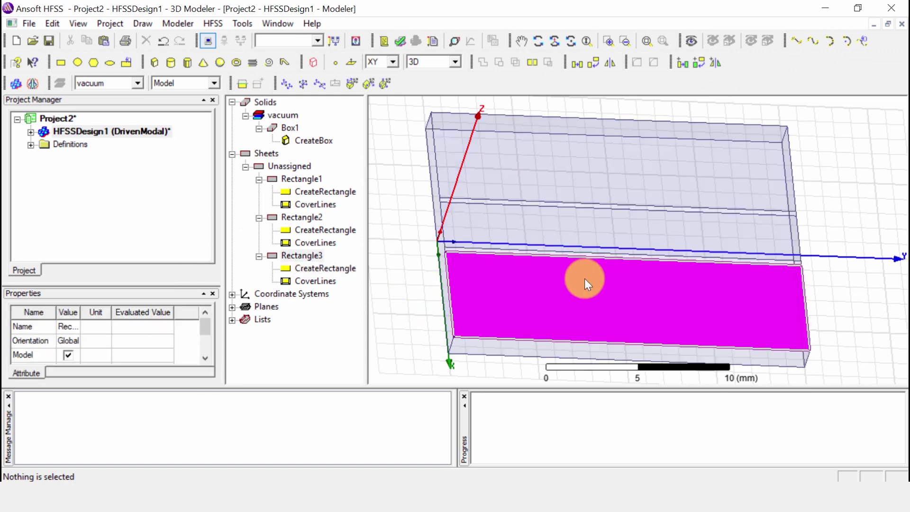
left_click(587, 159)
left_click(626, 277)
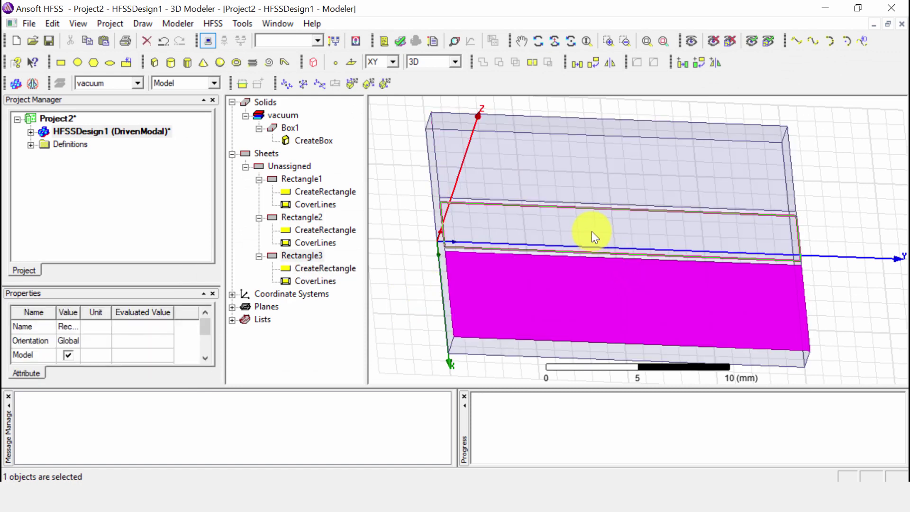
left_click(583, 219)
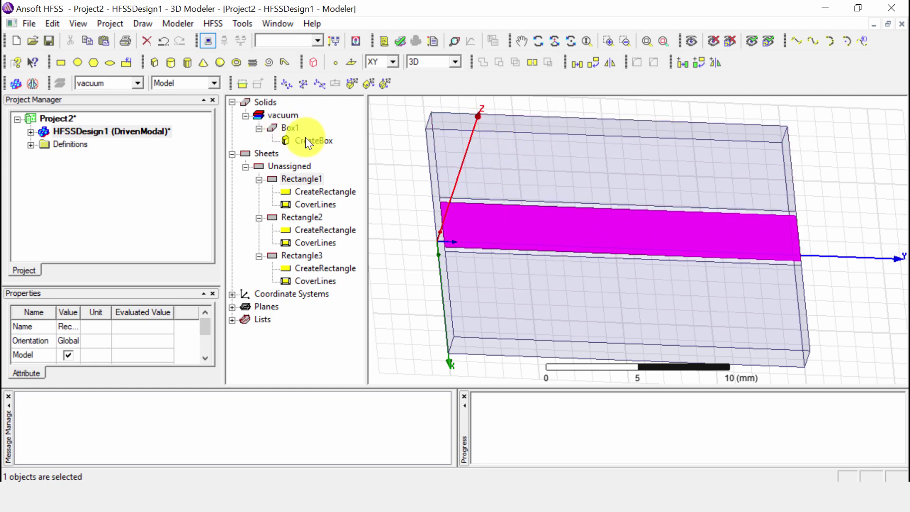
Assign FR4_epoxy from the material library to Box1.
double_click(291, 128)
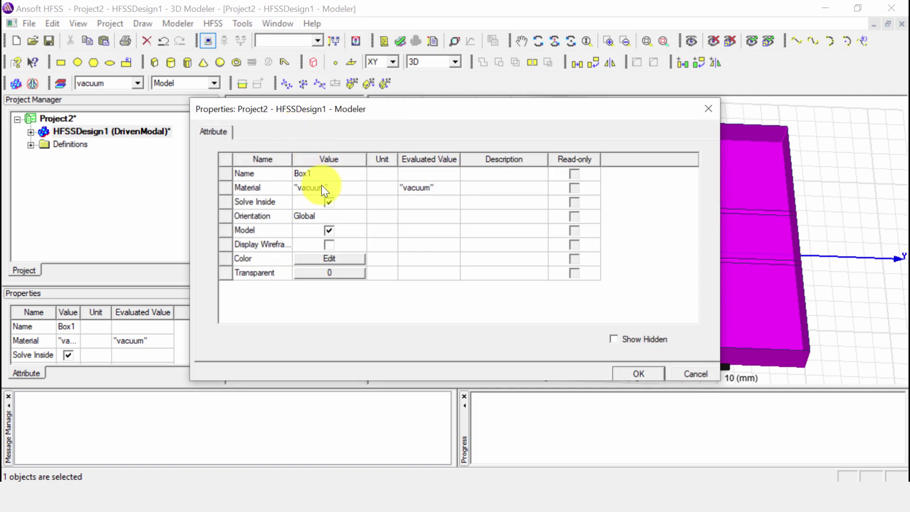
left_click(322, 186)
left_click(314, 200)
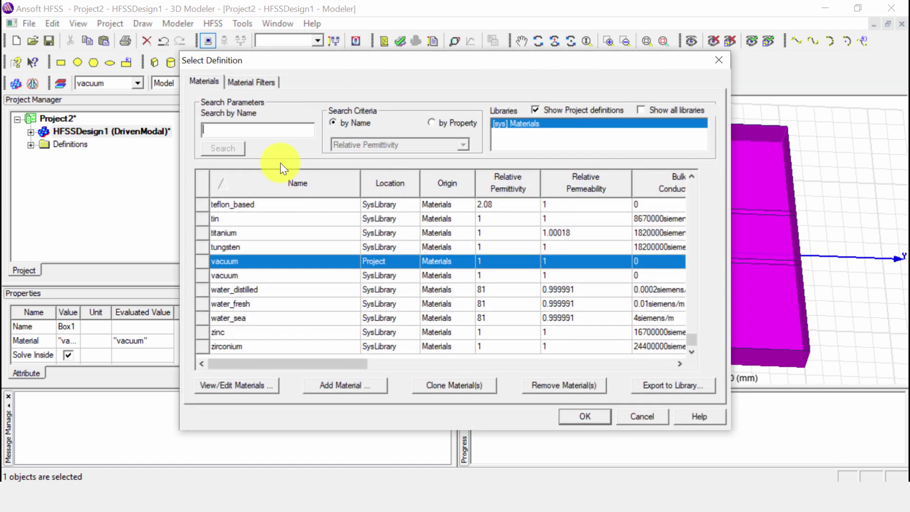
type("fr4")
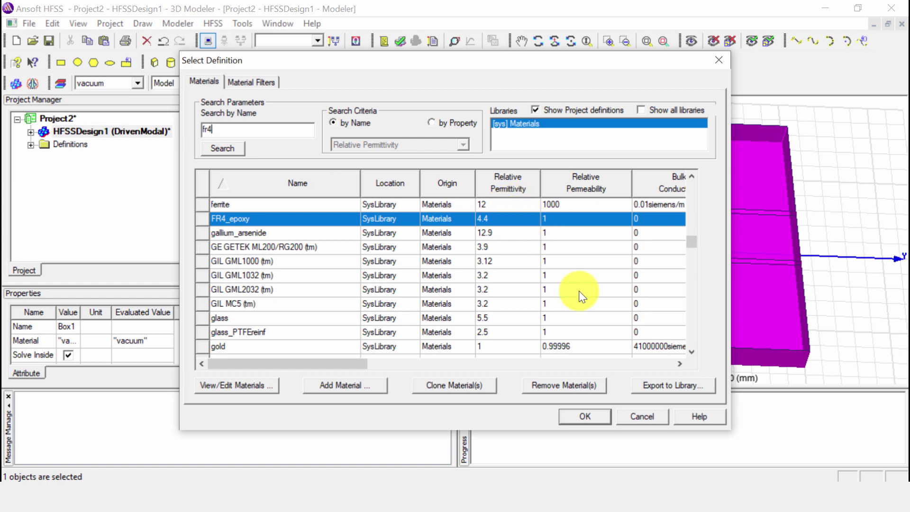
left_click(580, 419)
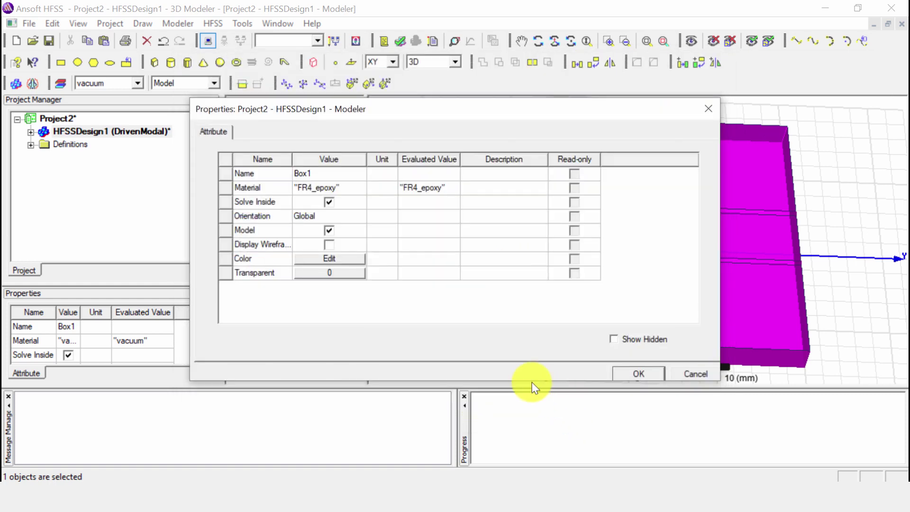
left_click(638, 372)
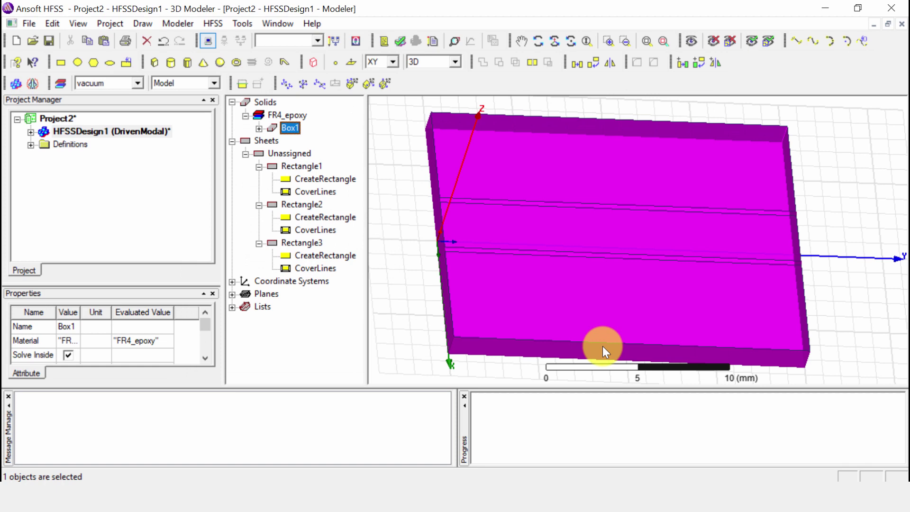
left_click(258, 128)
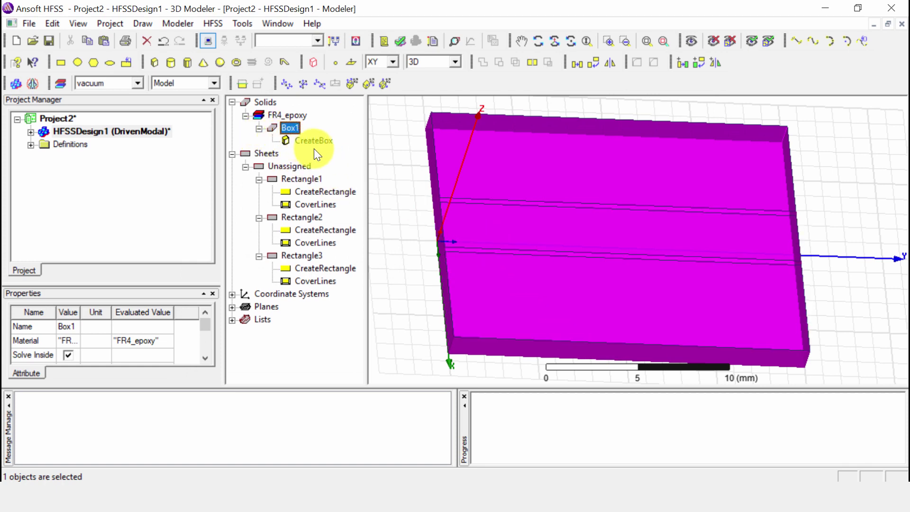
Select the three rectangle sheets and unite them into one sheet.
left_click(541, 180)
left_click(512, 269)
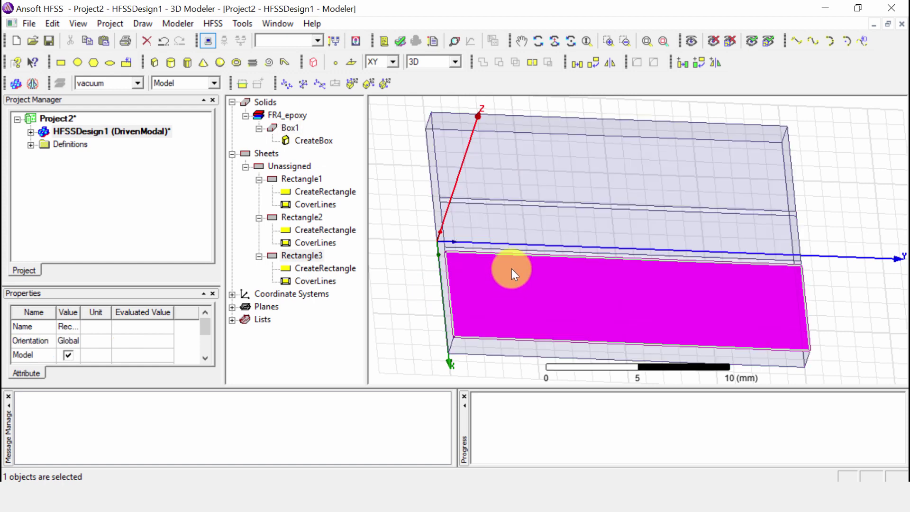
left_click(520, 227, "ctrl")
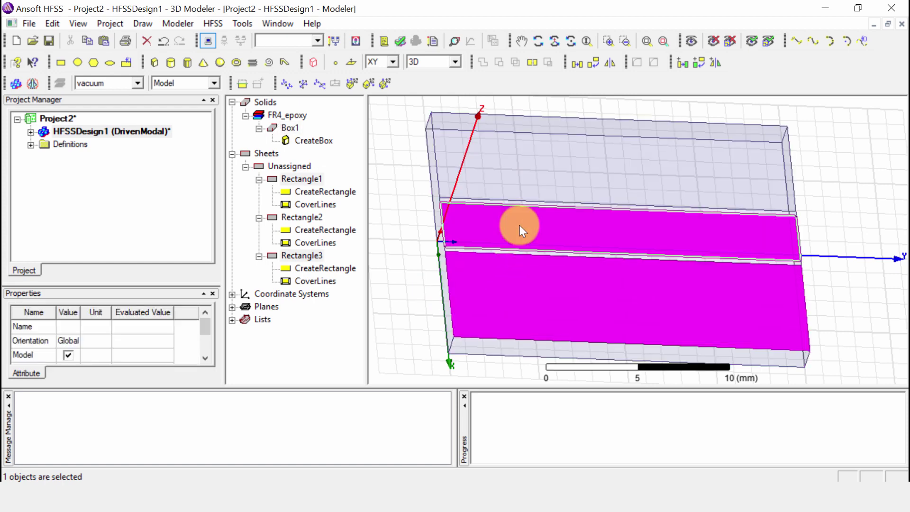
left_click(527, 166, "ctrl")
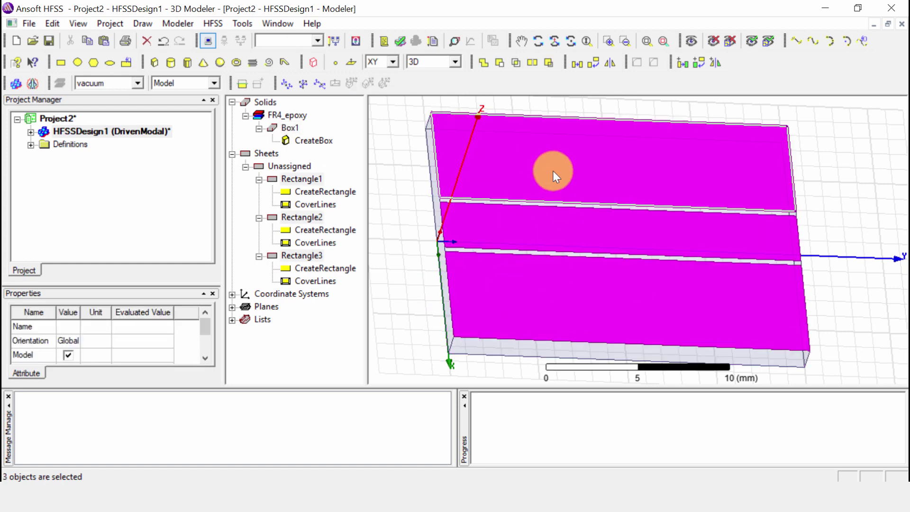
left_click(488, 62)
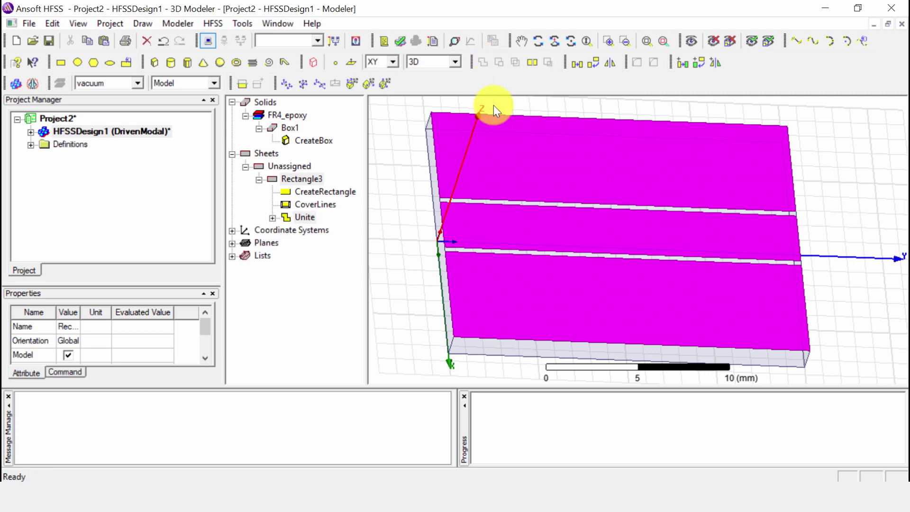
Assign a Perfect E boundary, PerfE1, to the united sheet.
left_click(400, 173)
left_click(530, 163)
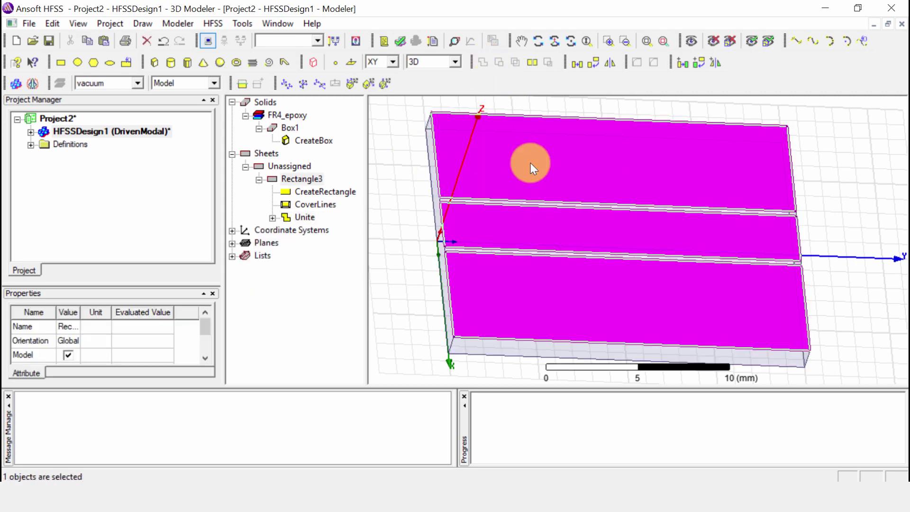
right_click(488, 158)
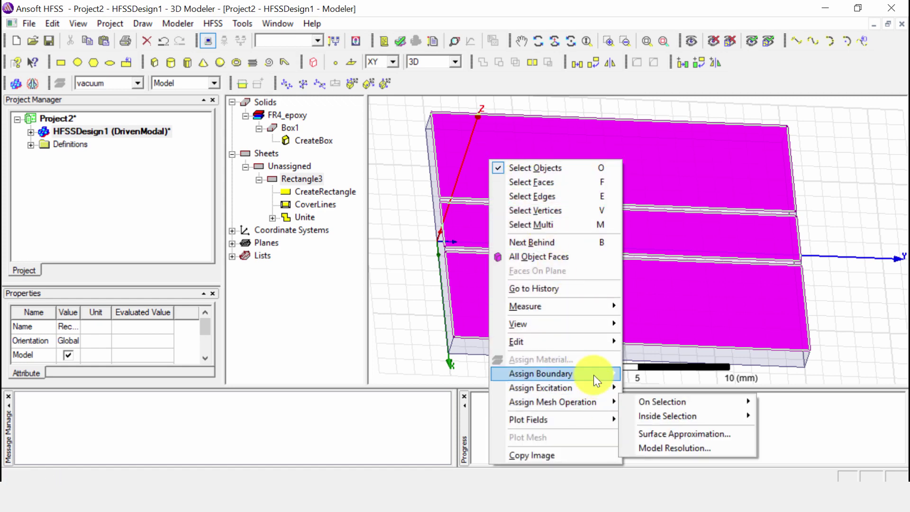
mouse_move(607, 373)
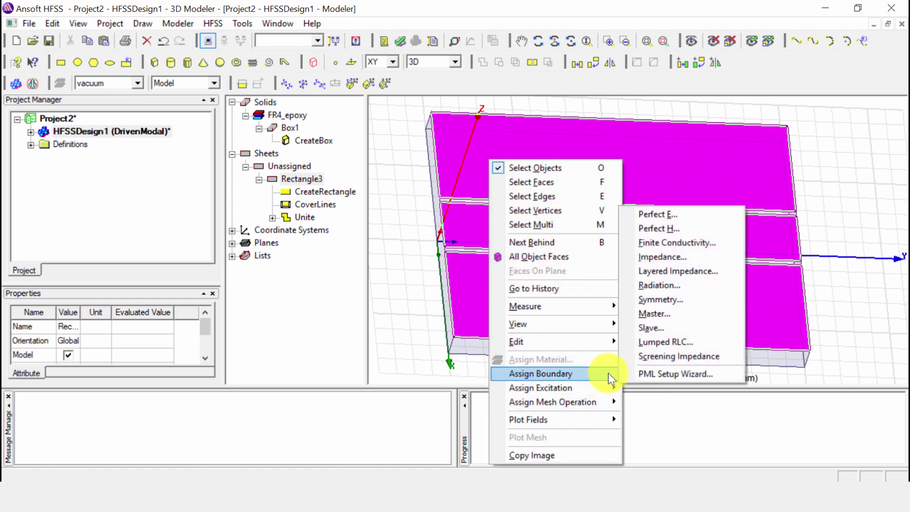
left_click(655, 216)
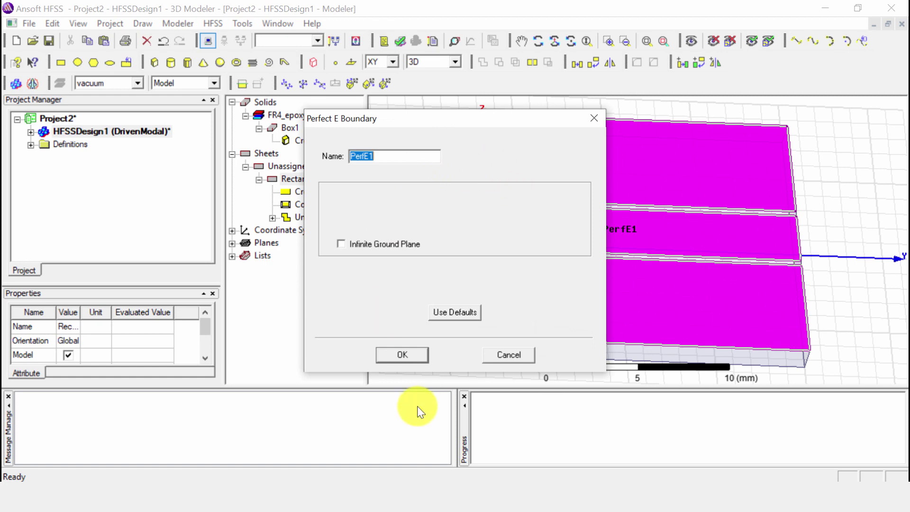
left_click(402, 354)
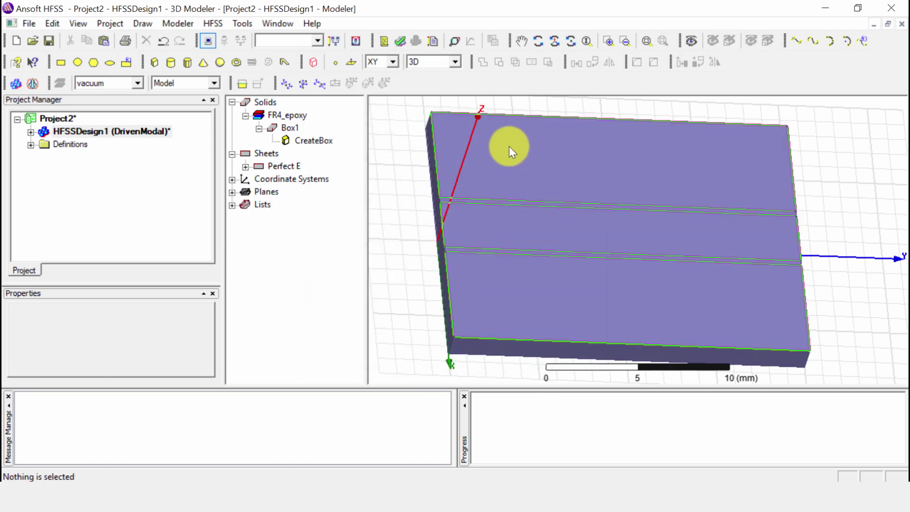
Check the PerfE1 boundary in the project tree and orbit to an edge-on view.
left_click(30, 131)
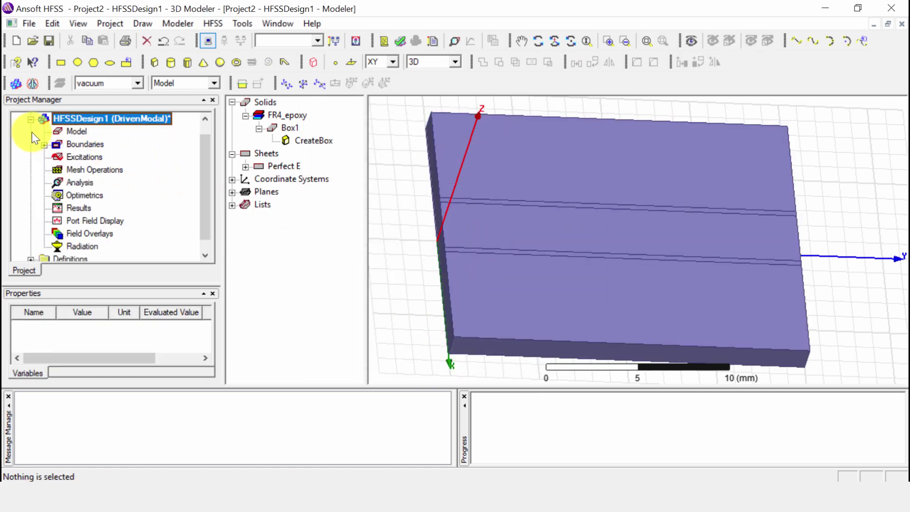
left_click(44, 145)
left_click(89, 156)
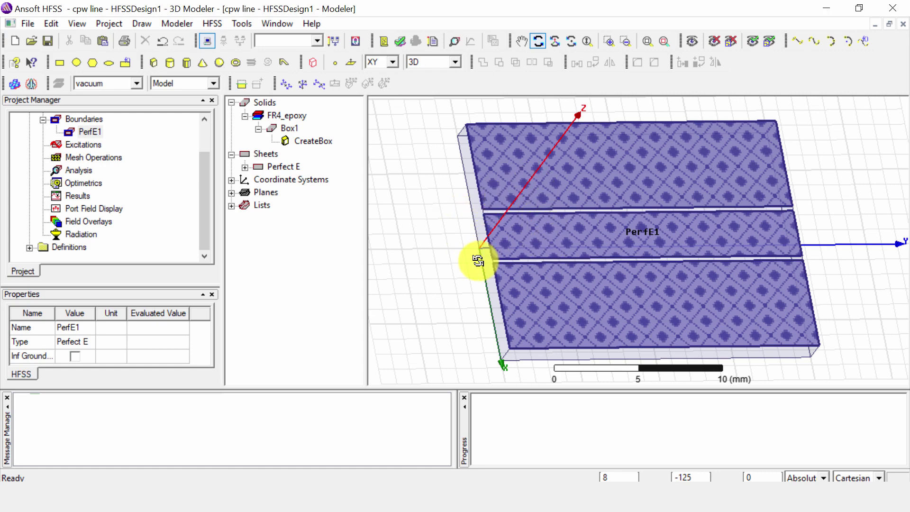
left_click_drag(479, 257, 681, 65)
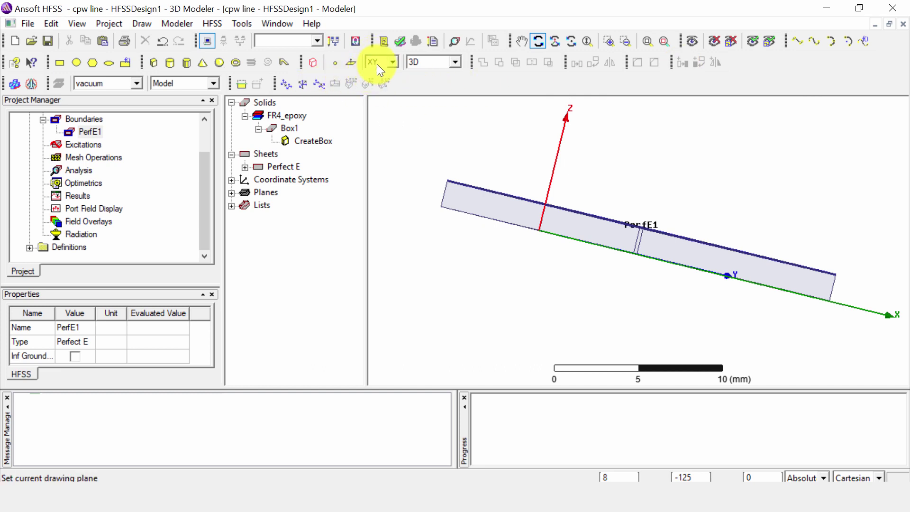
Draw a rectangle sheet on the ZX plane starting at -3, 0, 4 mm.
left_click(392, 63)
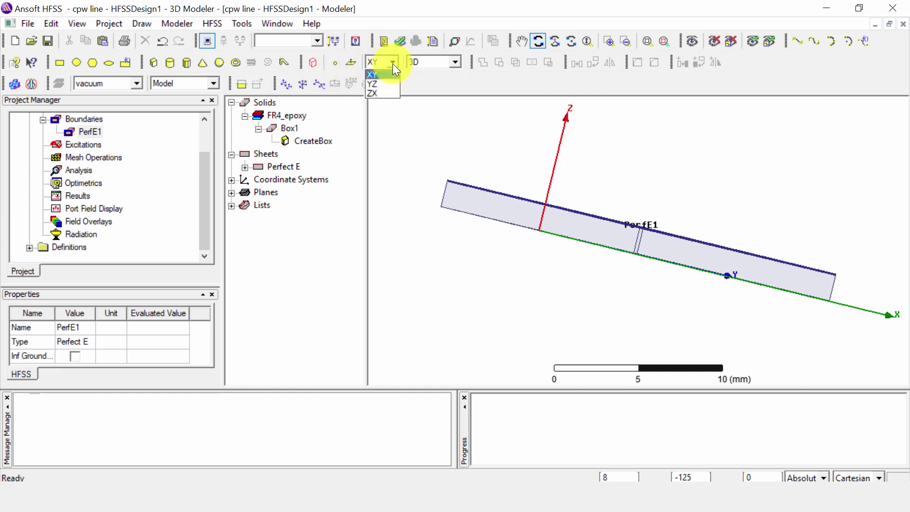
left_click(385, 92)
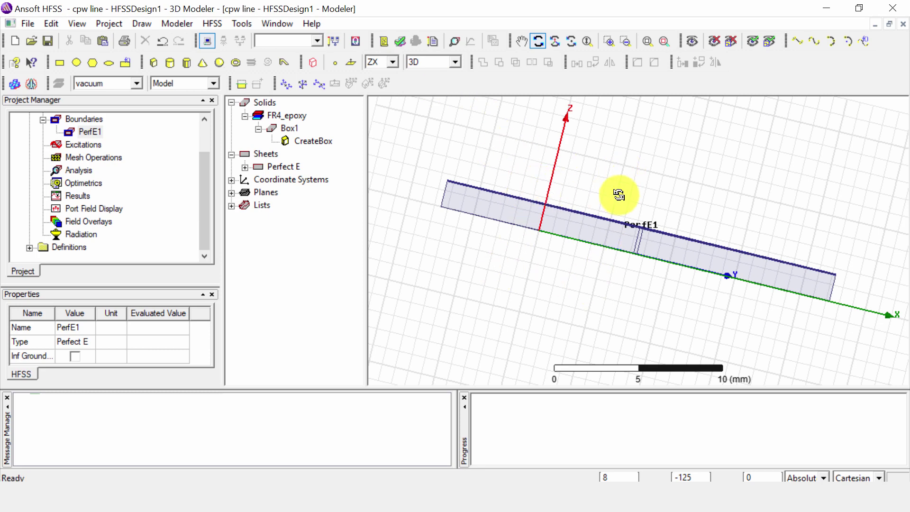
left_click(56, 63)
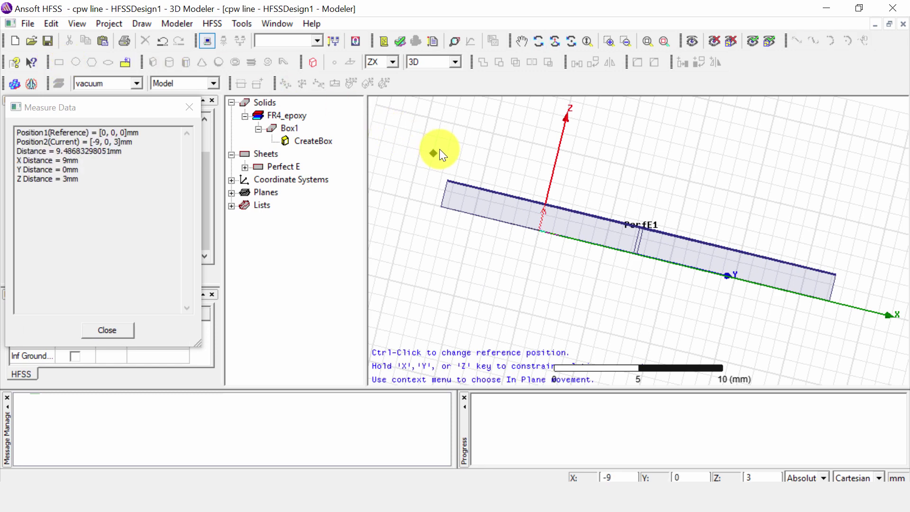
left_click(516, 157)
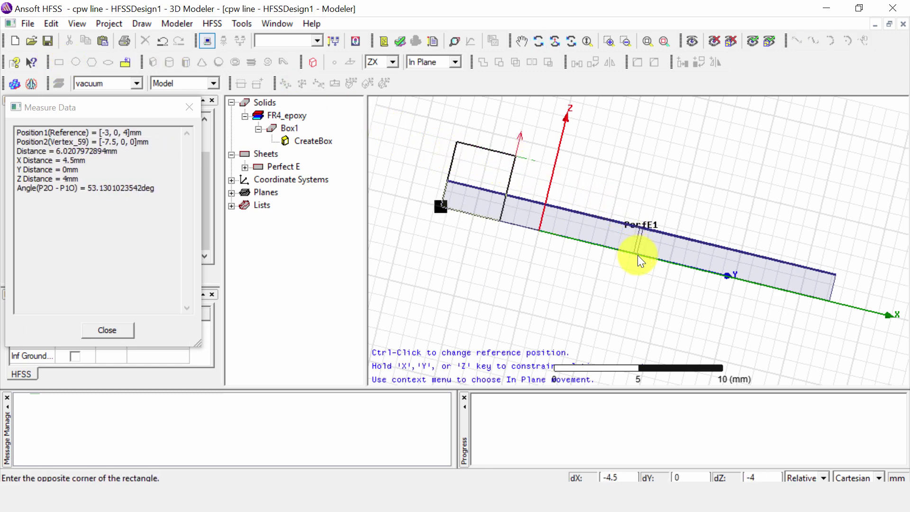
left_click(698, 268)
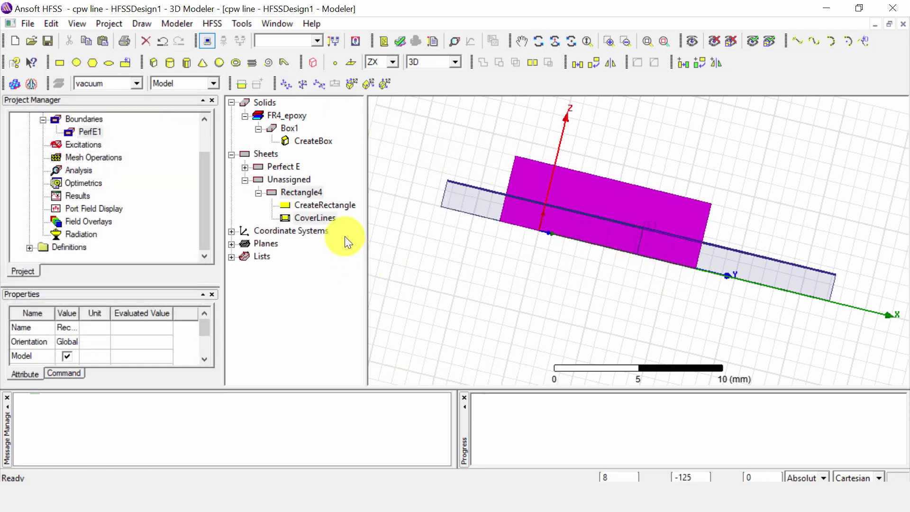
Set Rectangle4's position to -5, 0, -4 with XSize 10 mm and ZSize 9.6 mm.
double_click(332, 206)
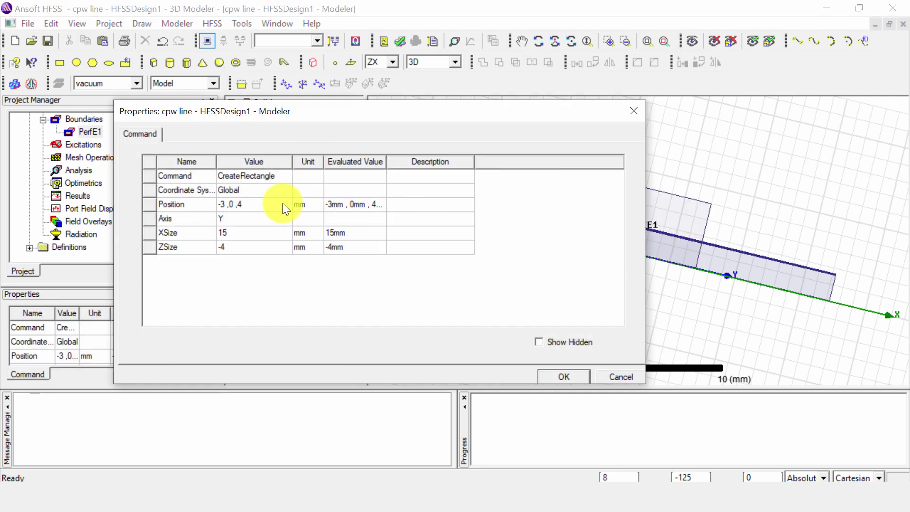
left_click(261, 205)
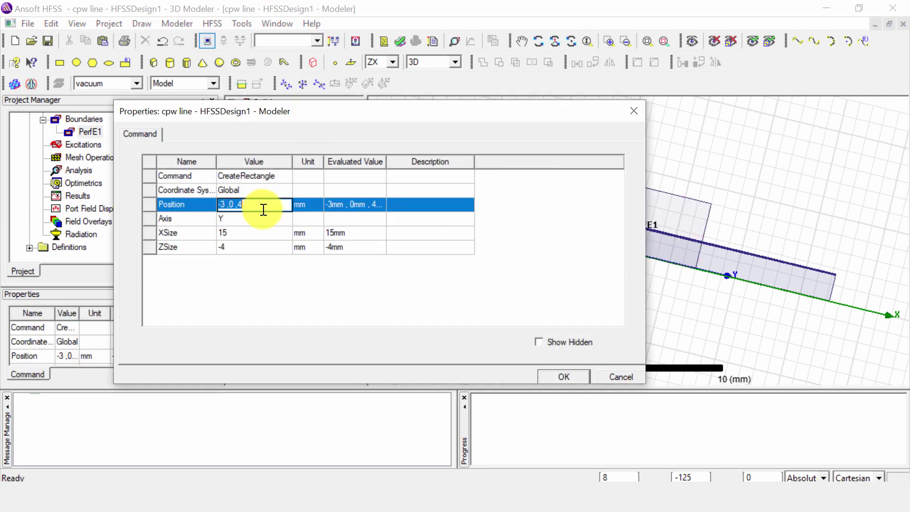
key("BackSpace")
type("-5,0")
left_click(242, 233)
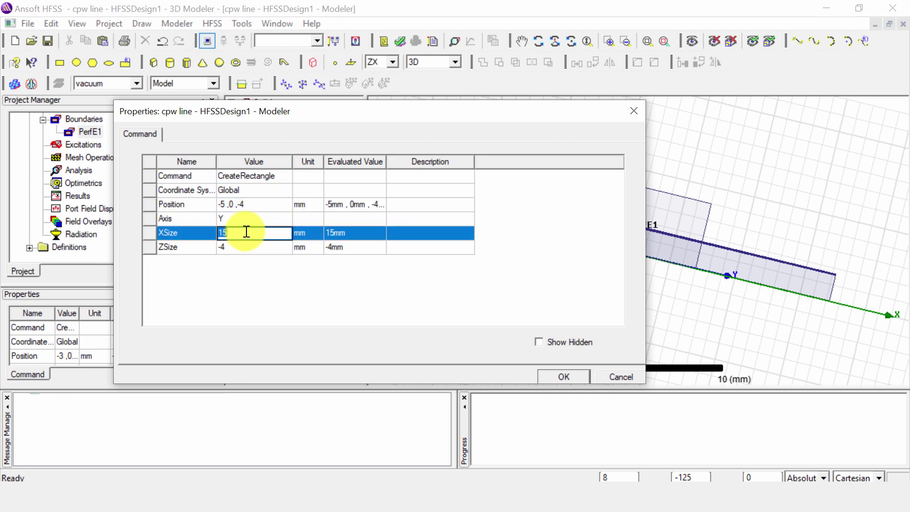
type("1")
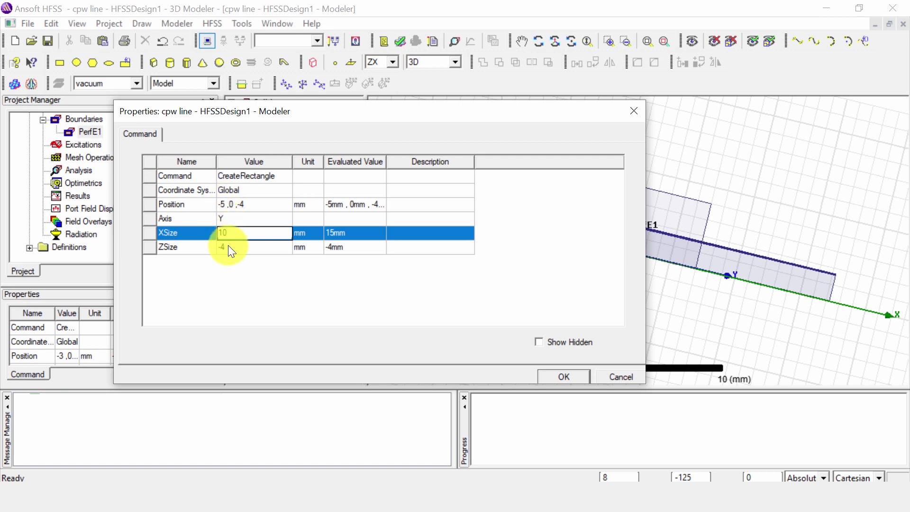
left_click(228, 245)
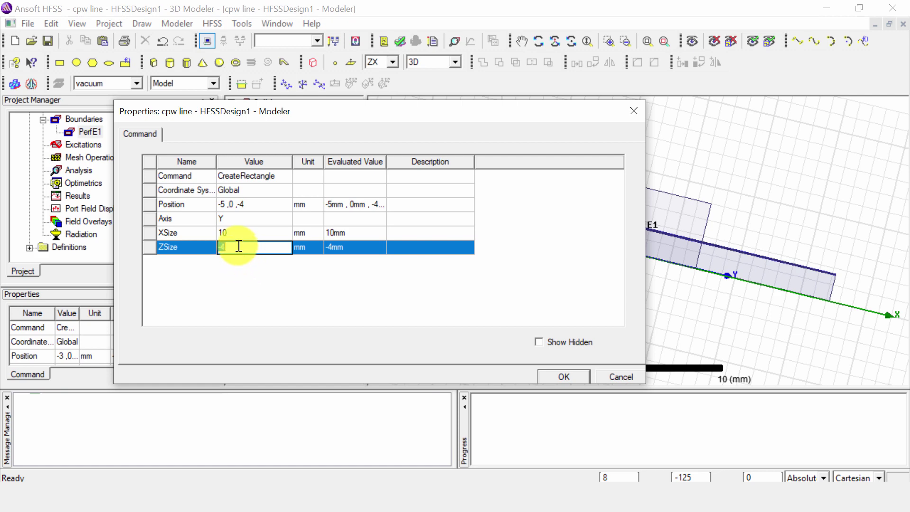
left_click(239, 247)
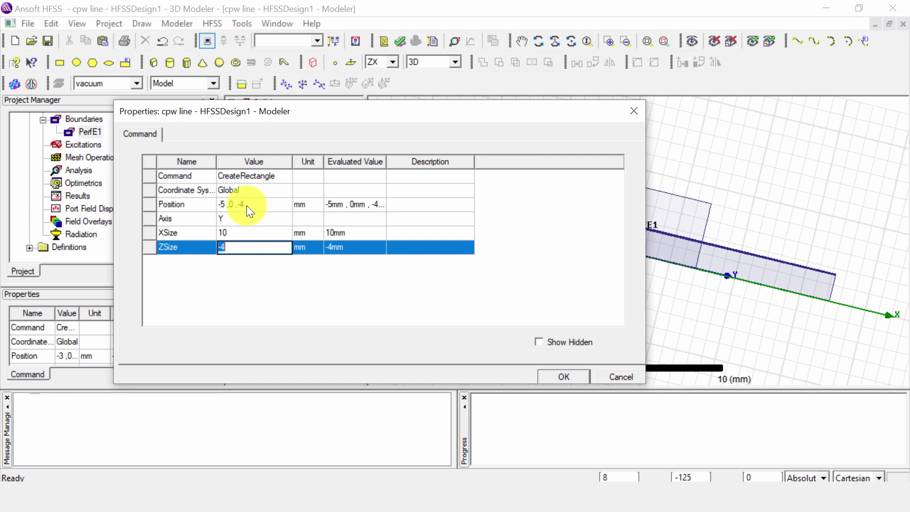
double_click(235, 247)
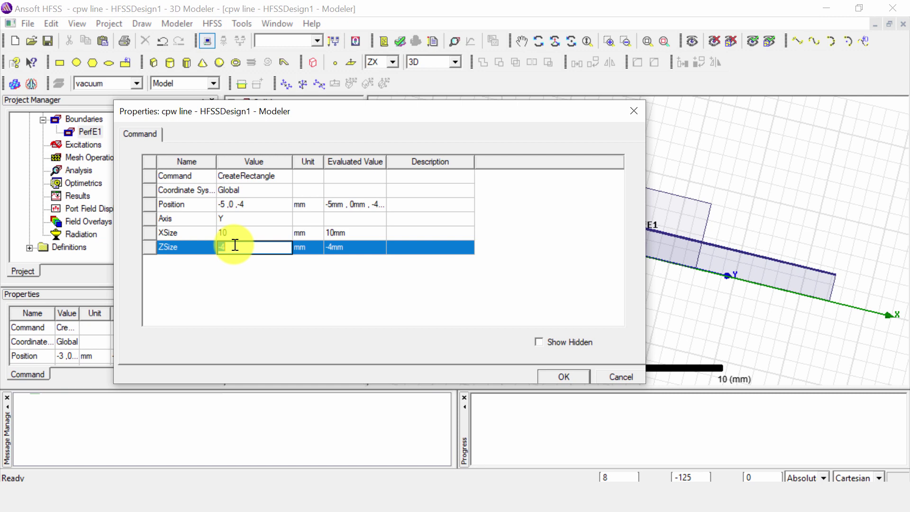
type("9.6")
left_click(561, 373)
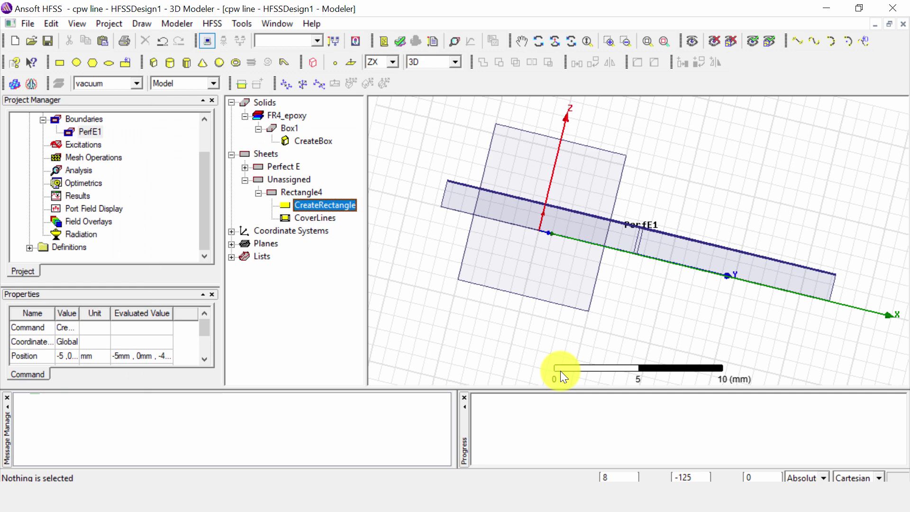
Copy and paste Rectangle4 to create a duplicate end sheet.
left_click(308, 191)
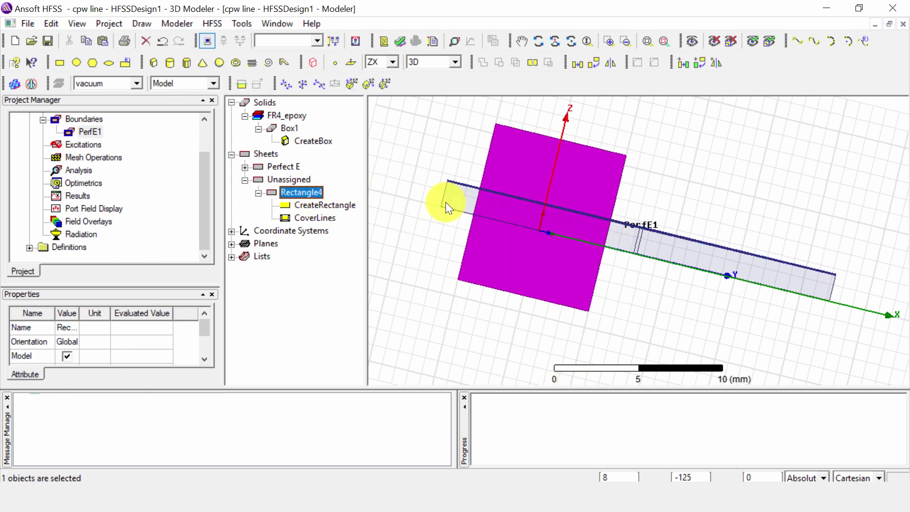
left_click(512, 181)
left_click(538, 40)
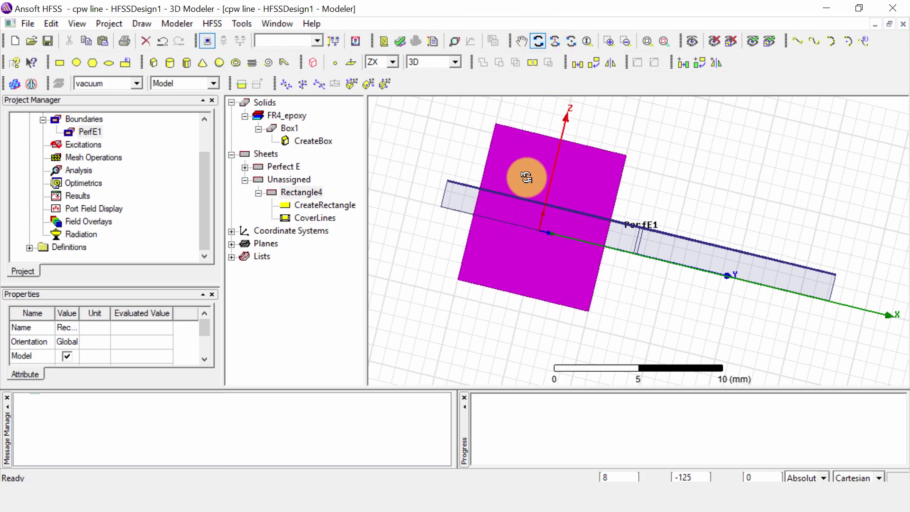
left_click_drag(526, 177, 561, 326)
left_click(304, 192)
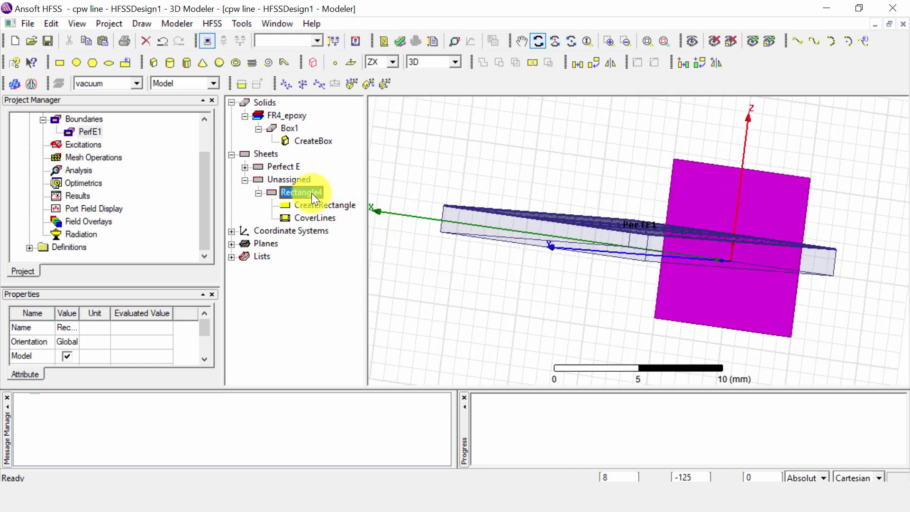
key("ctrl+c")
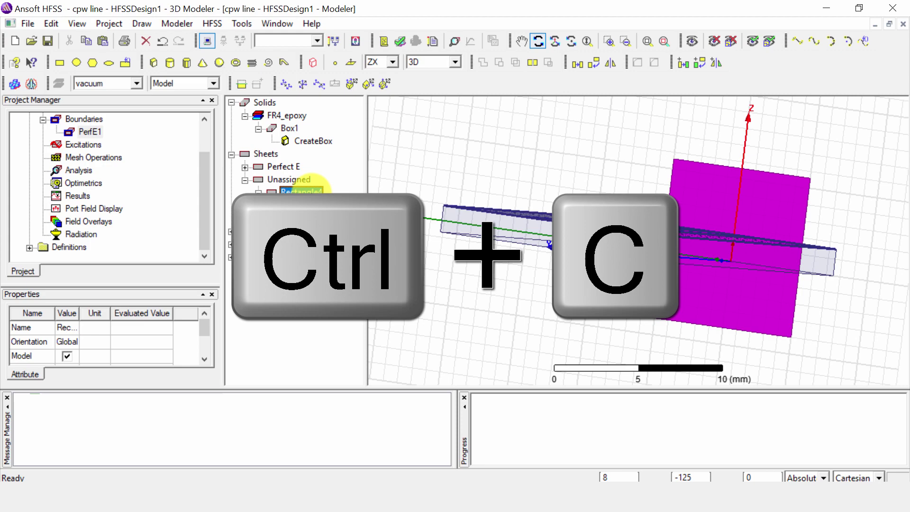
key("ctrl+v")
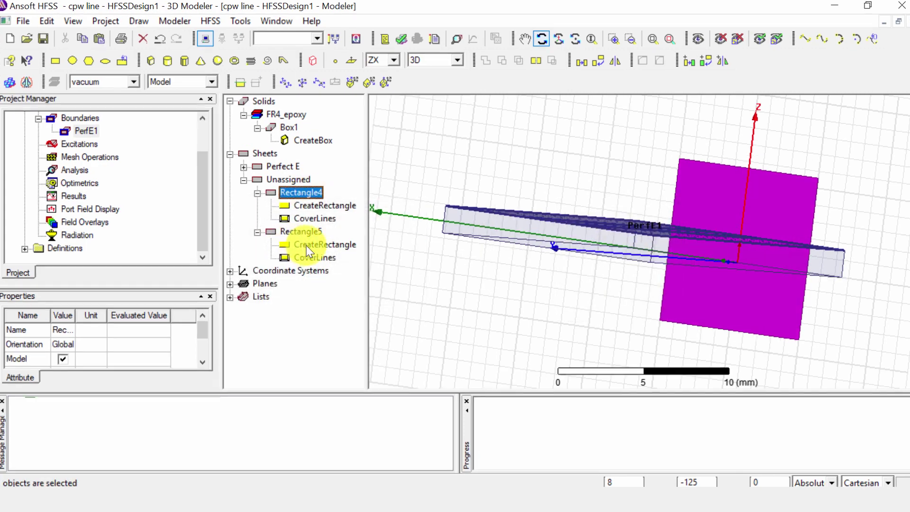
Move the duplicate Rectangle5 to position -5, 20, -4.
double_click(306, 245)
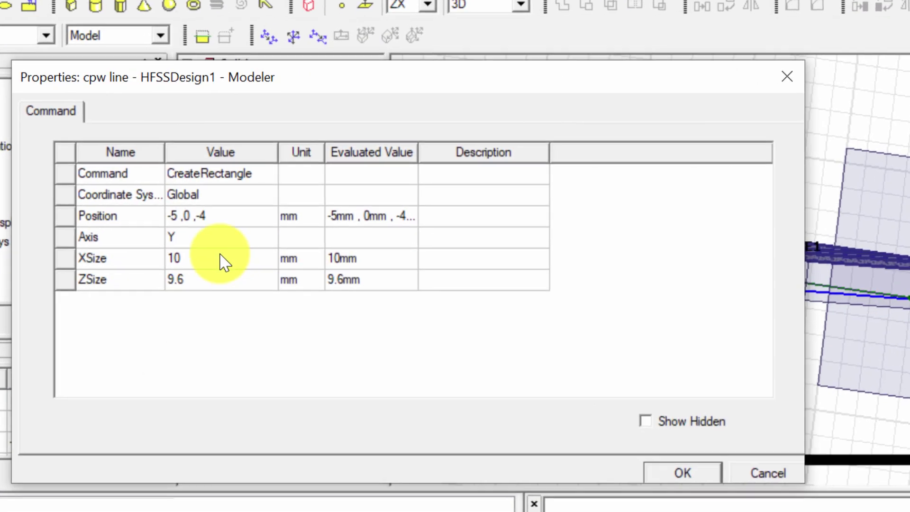
left_click(192, 219)
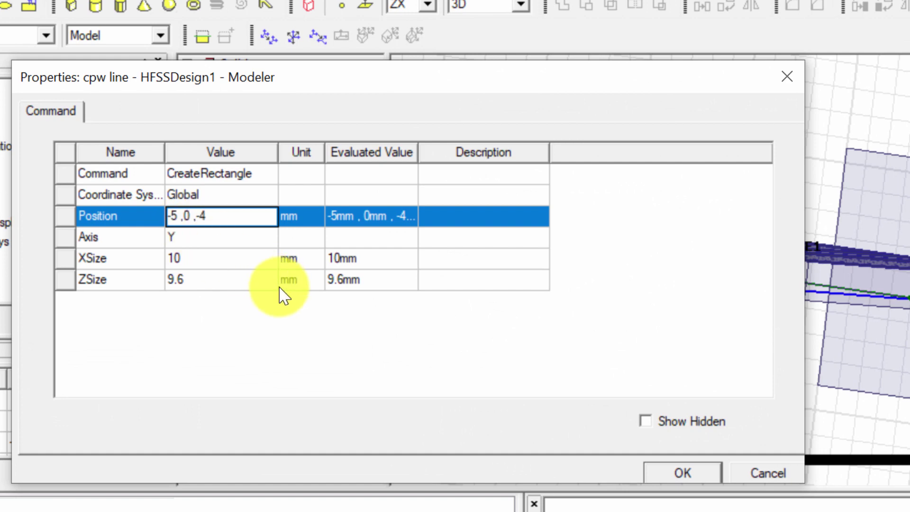
key("BackSpace")
type("20")
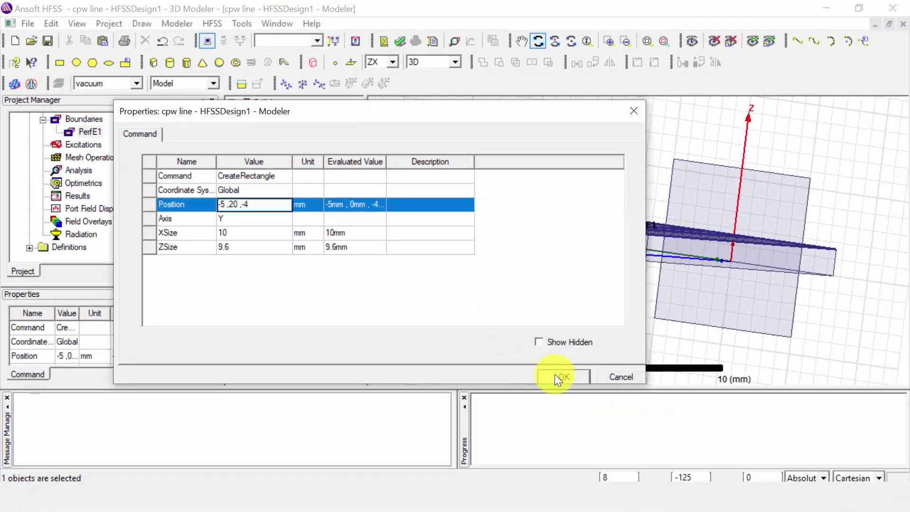
left_click(664, 472)
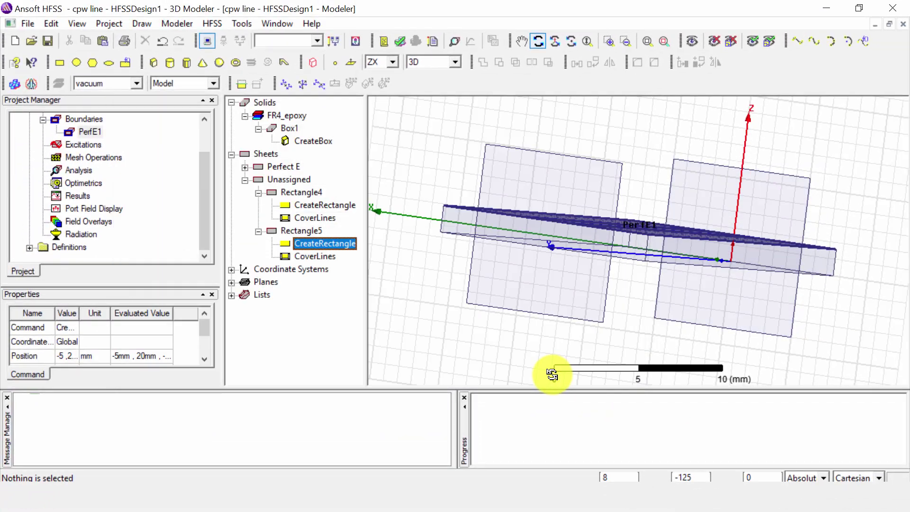
left_click_drag(620, 229, 666, 272)
key("Escape")
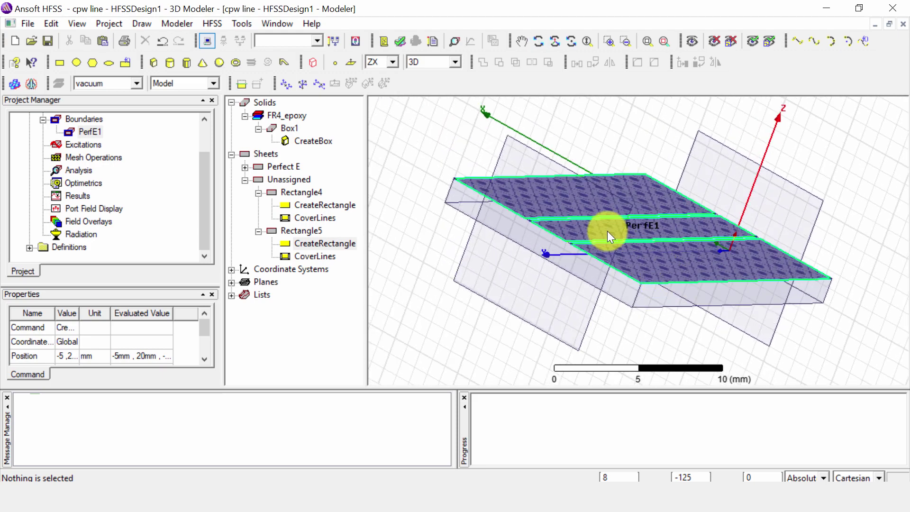
Assign the near end sheet as wave port 1 with default settings.
left_click(550, 188)
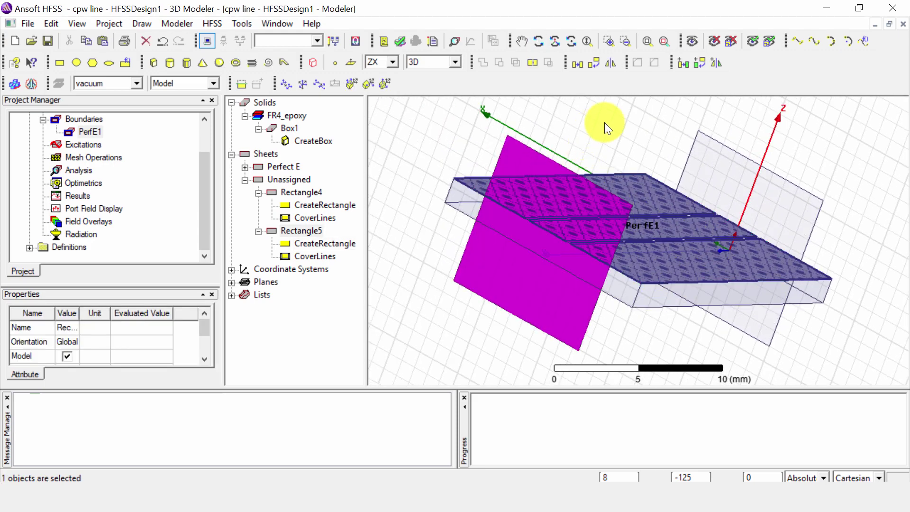
left_click(540, 41)
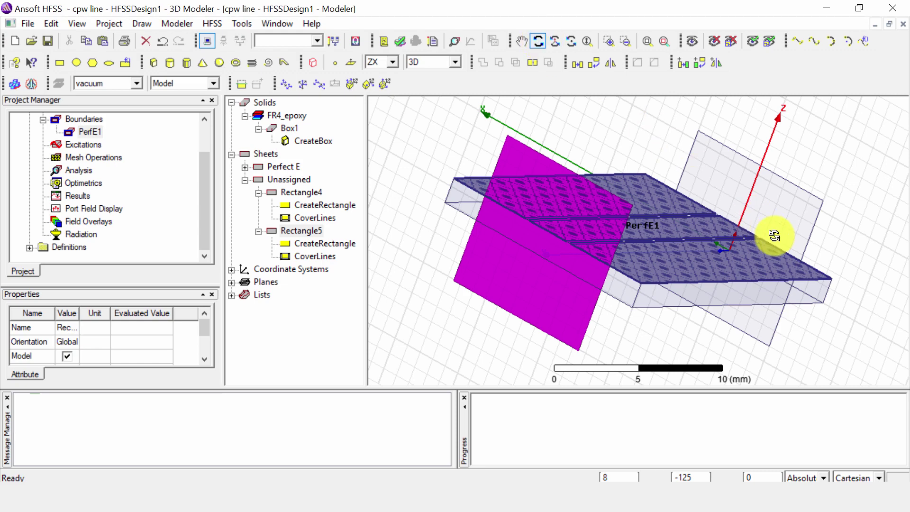
left_click_drag(771, 233, 506, 274)
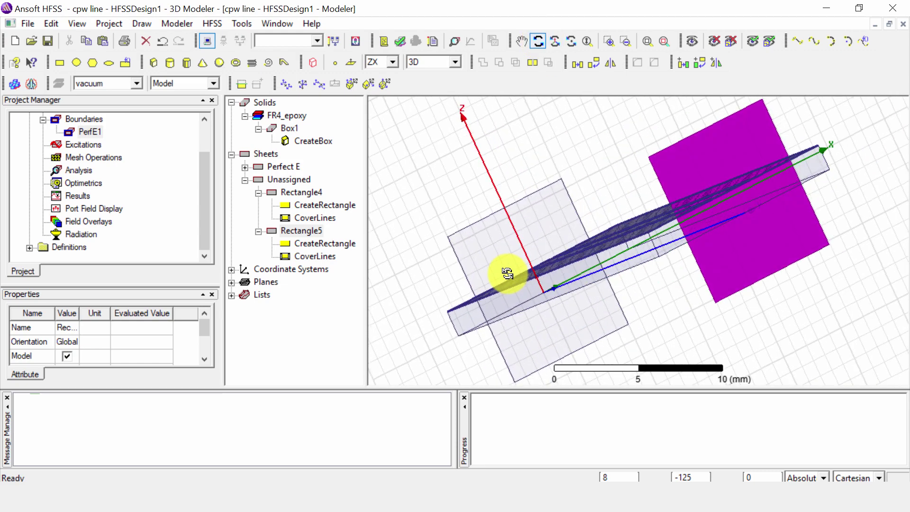
left_click(539, 217)
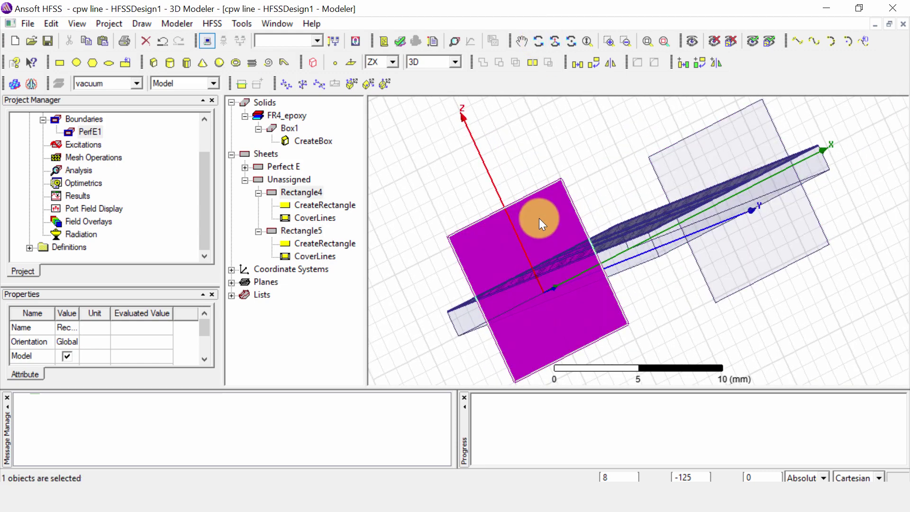
right_click(539, 218)
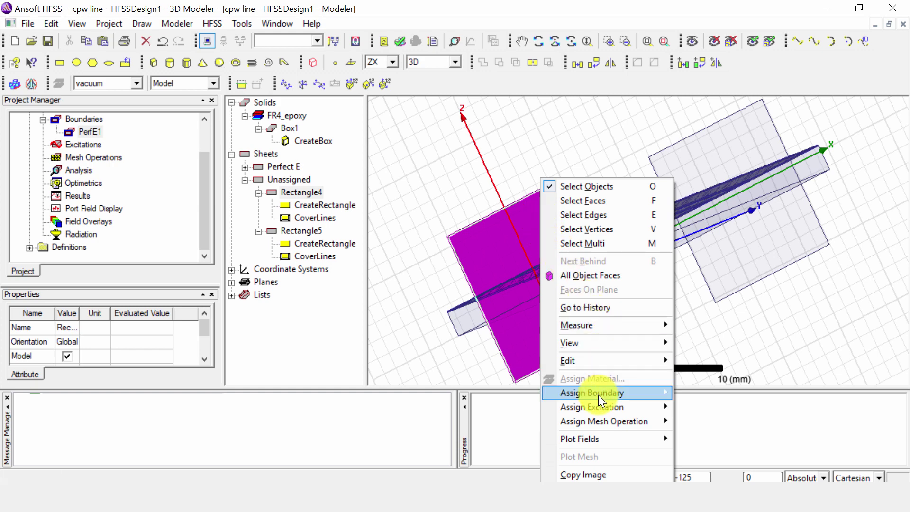
mouse_move(600, 407)
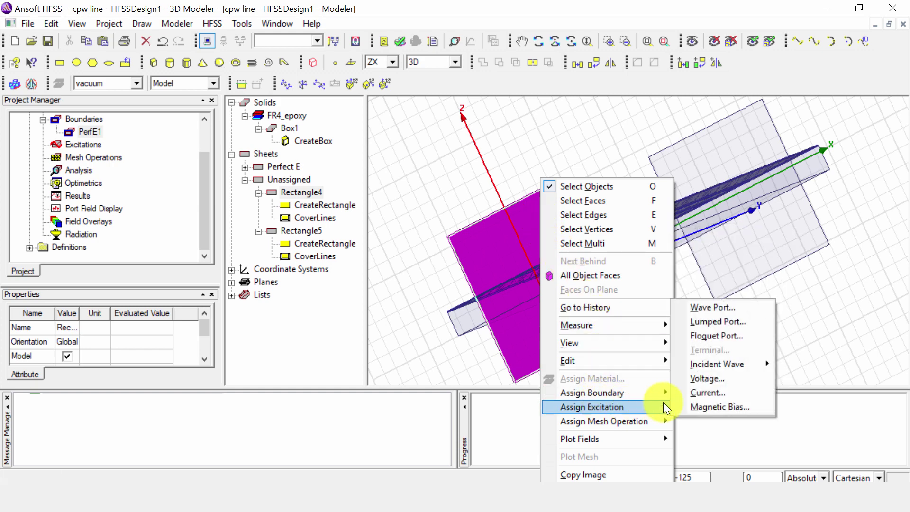
left_click(716, 306)
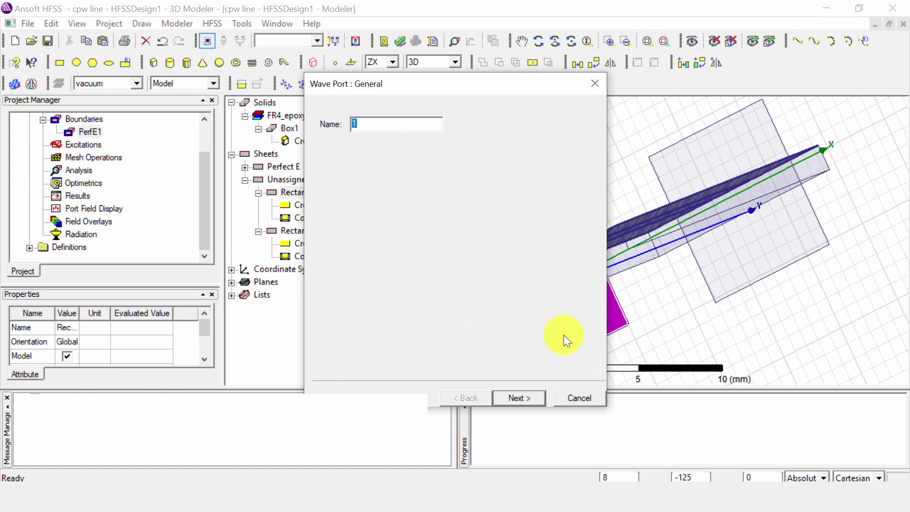
left_click(523, 399)
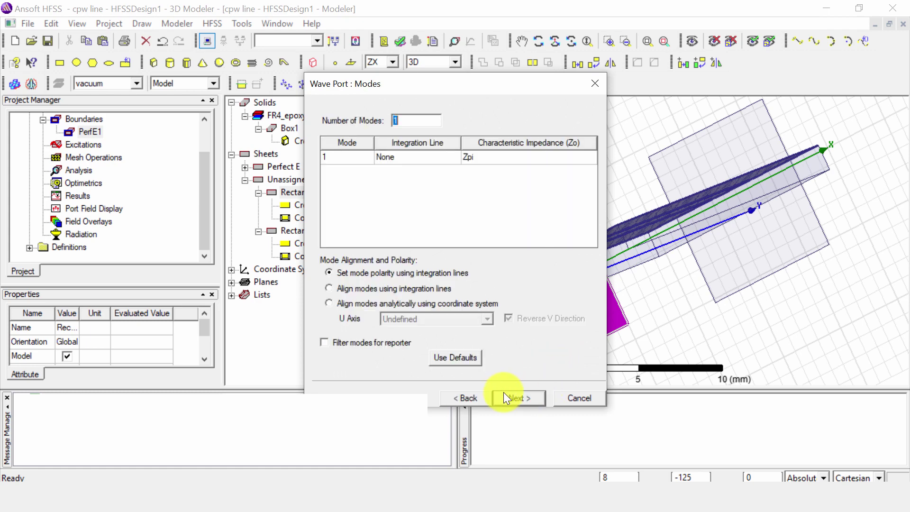
left_click(512, 397)
left_click(517, 398)
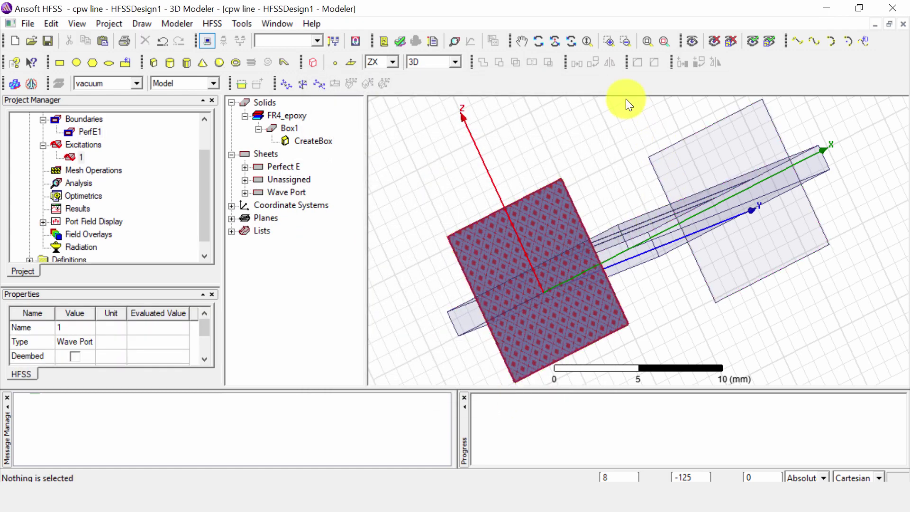
Assign the other end sheet as wave port 2 with default settings.
left_click(538, 41)
left_click_drag(537, 266, 827, 236)
right_click(551, 212)
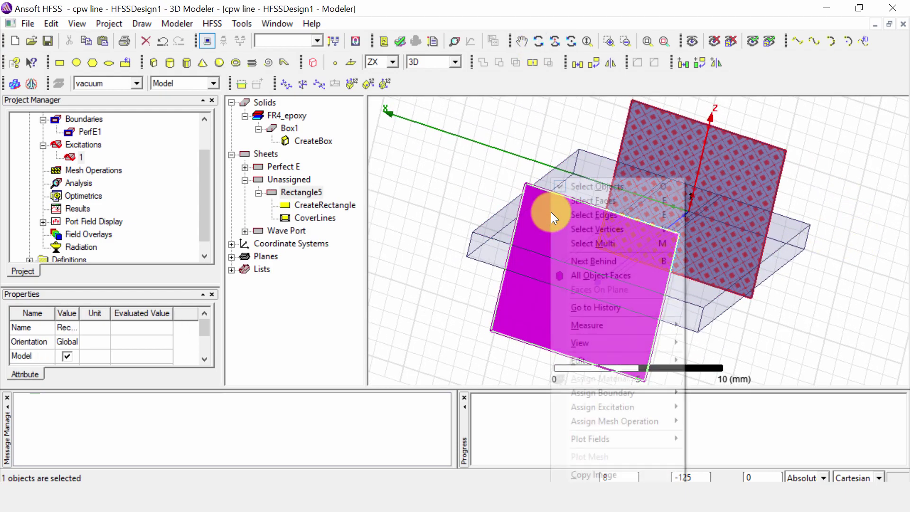
mouse_move(662, 408)
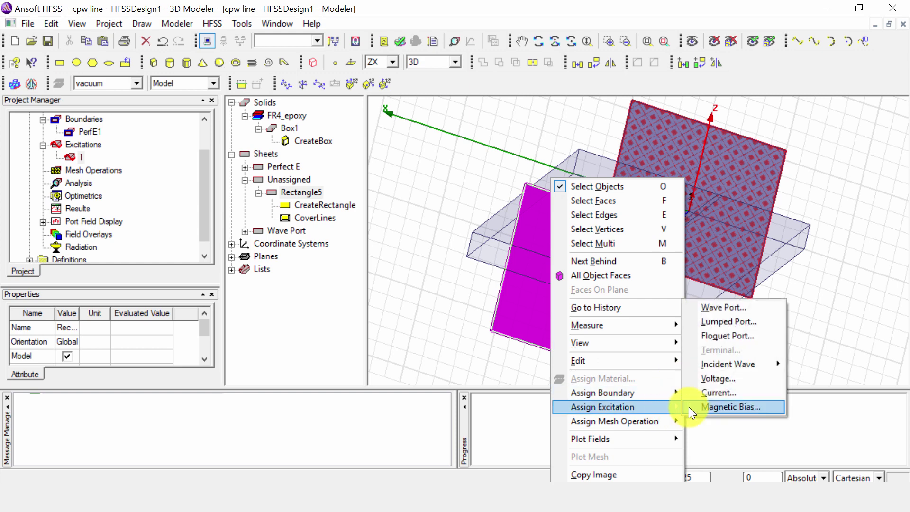
left_click(725, 308)
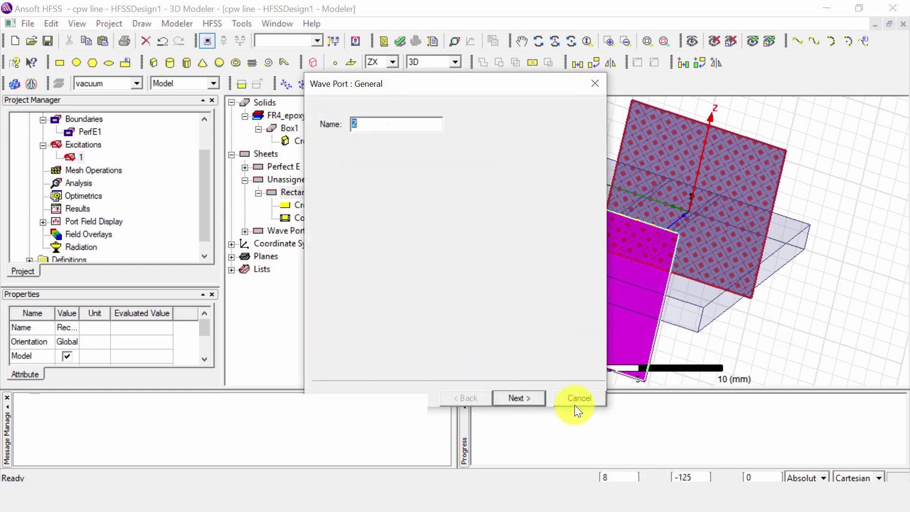
left_click(533, 397)
left_click(531, 397)
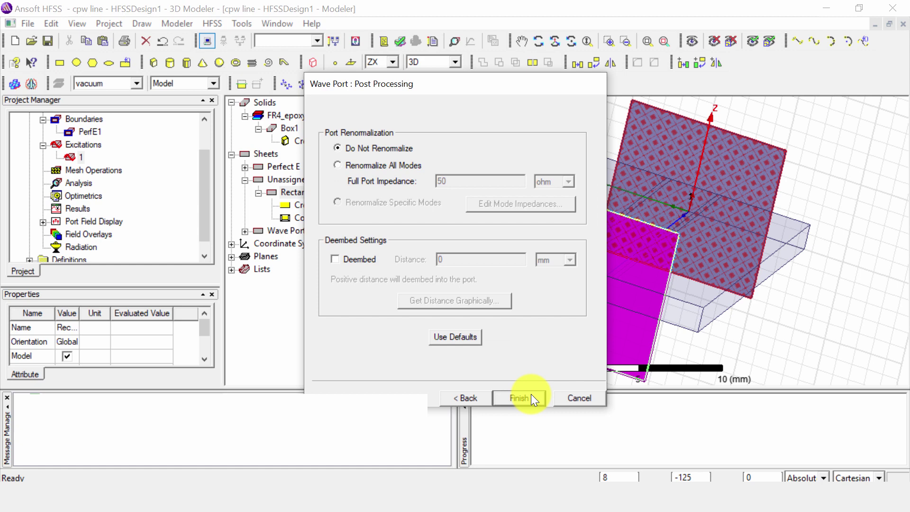
left_click(531, 397)
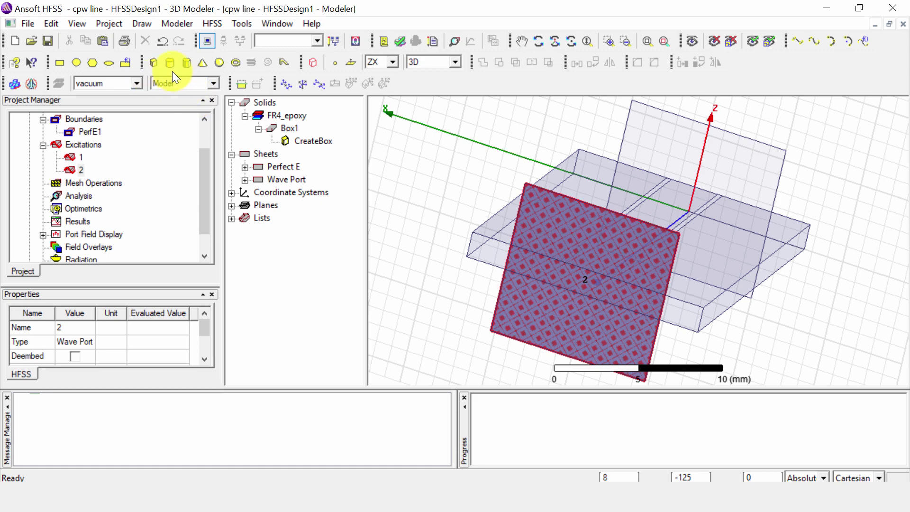
Draw a rough box in the viewport, creating Box2.
left_click(154, 64)
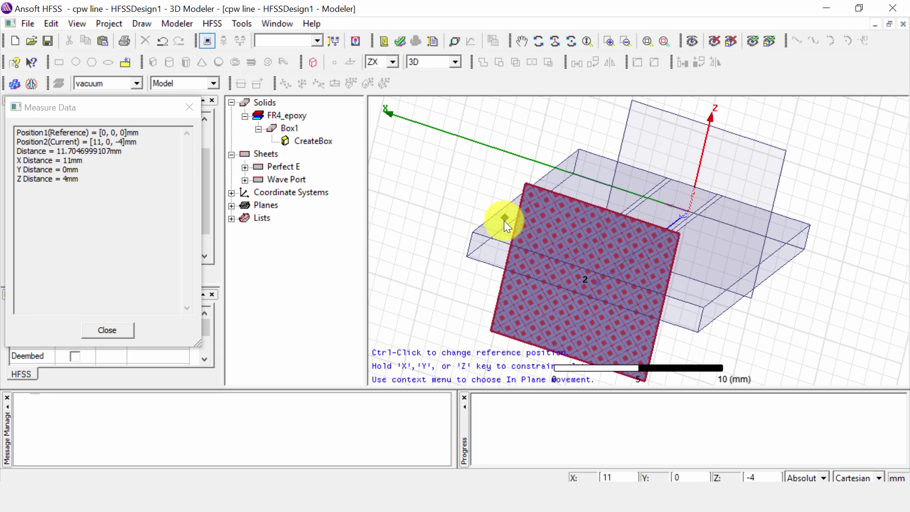
left_click(445, 173)
left_click(505, 160)
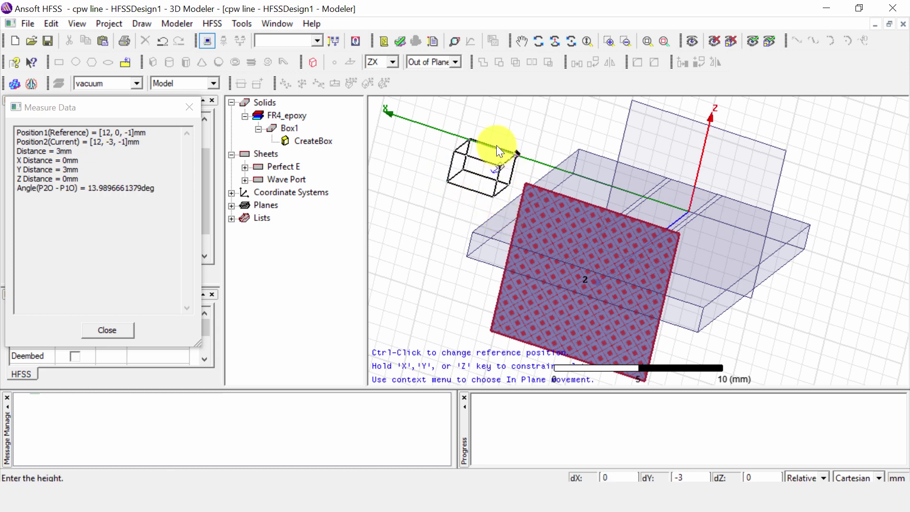
left_click(496, 138)
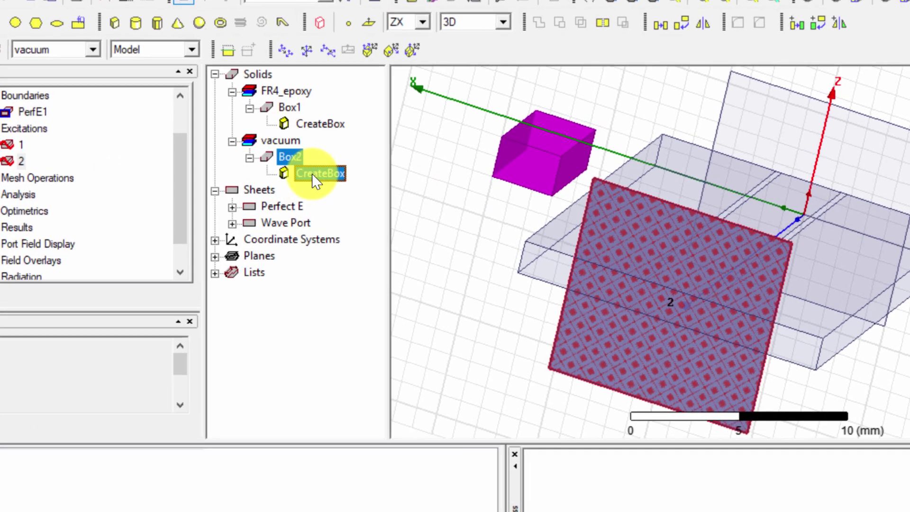
Set Box2's position to -10, 0, -10 with X, Y and Z sizes of 20 mm.
double_click(313, 179)
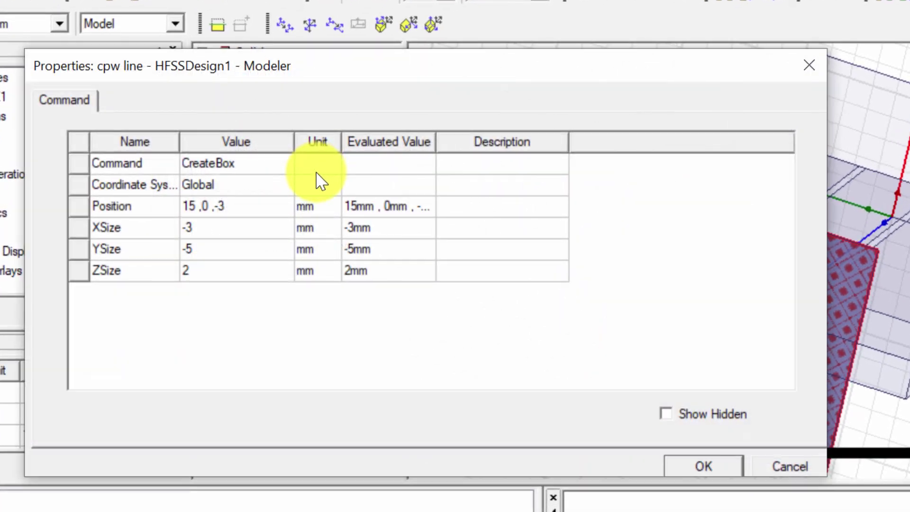
left_click(252, 210)
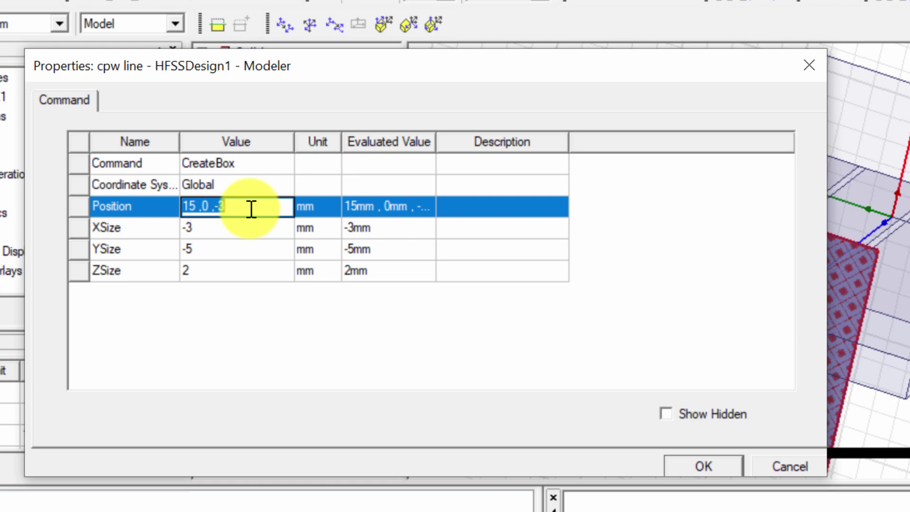
type("-10")
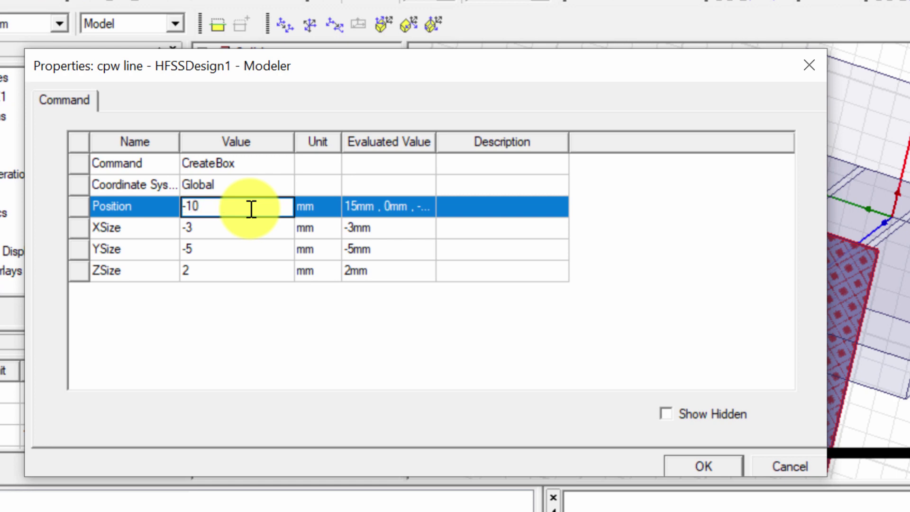
type(",0,")
type("1")
key("BackSpace")
type("-10")
left_click(230, 237)
type("20")
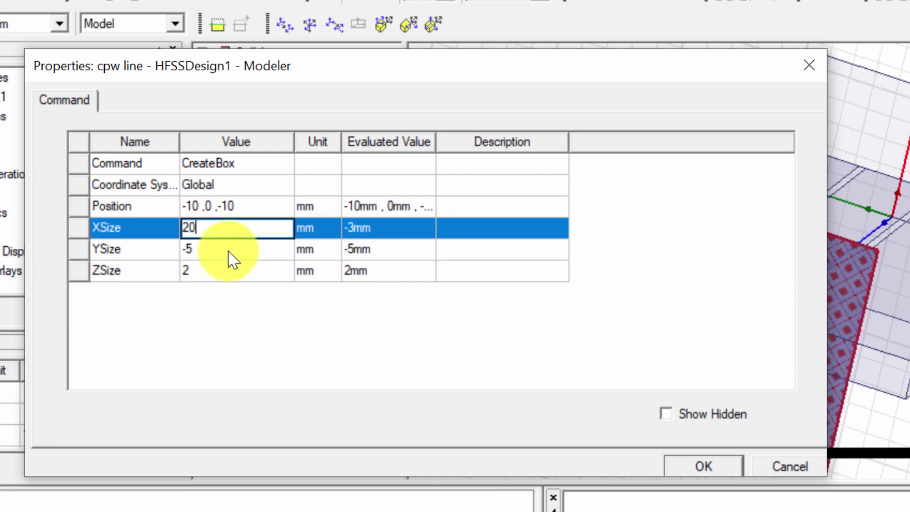
left_click(232, 261)
type("2")
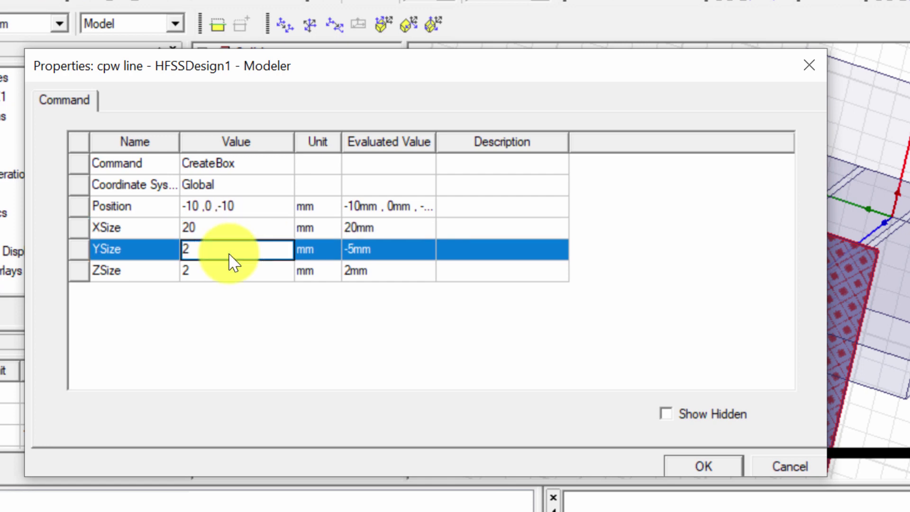
type("0")
key("Return")
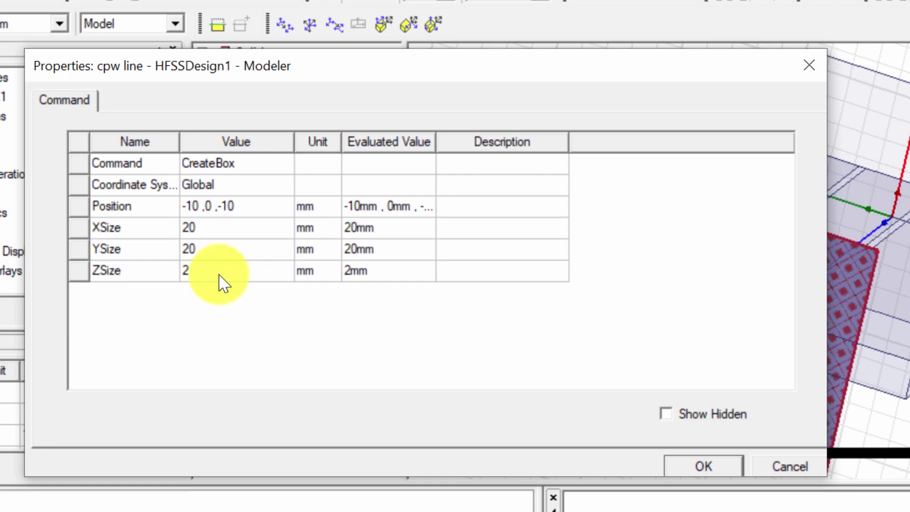
left_click(211, 272)
type("20")
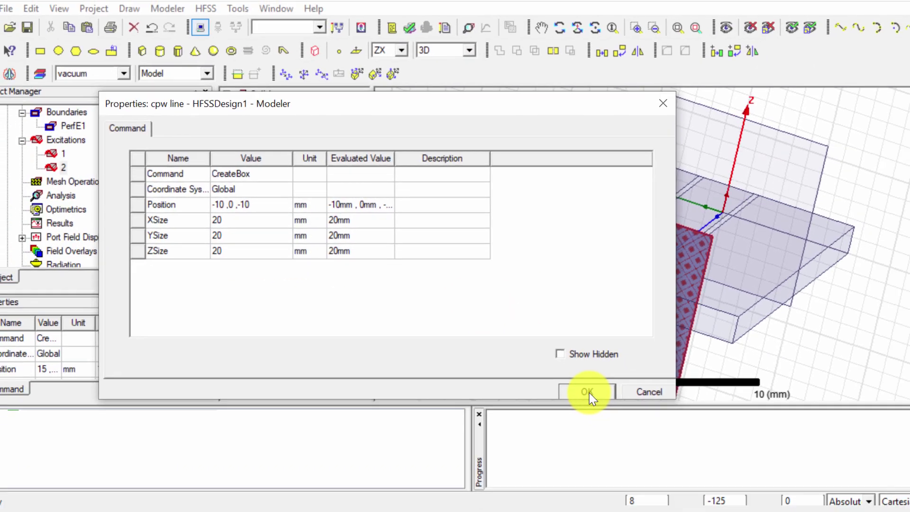
left_click(704, 465)
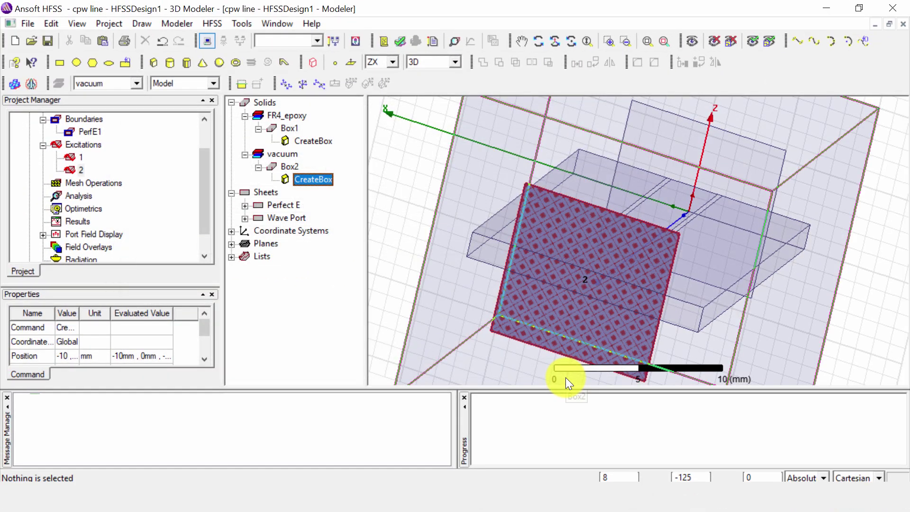
Assign a radiation boundary named Rad1 to the enclosing Box2.
left_click(542, 41)
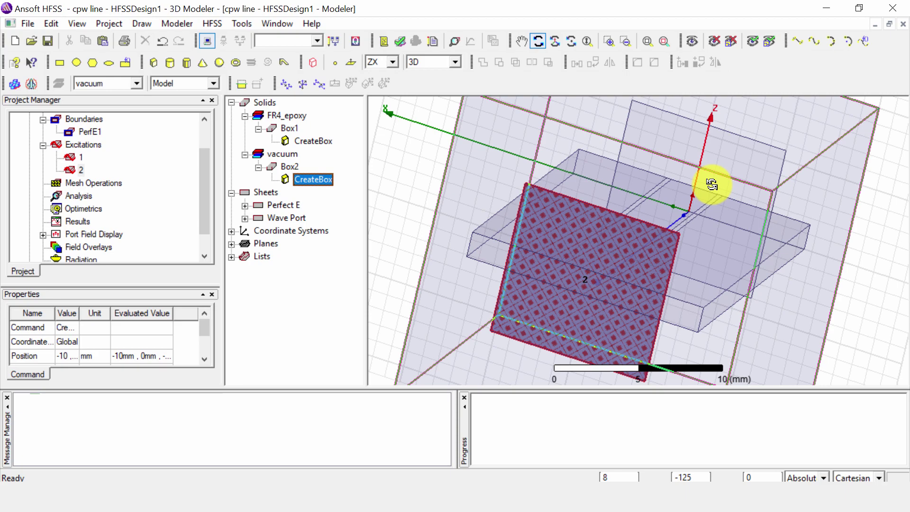
left_click_drag(711, 183, 868, 171)
left_click_drag(660, 205, 663, 214)
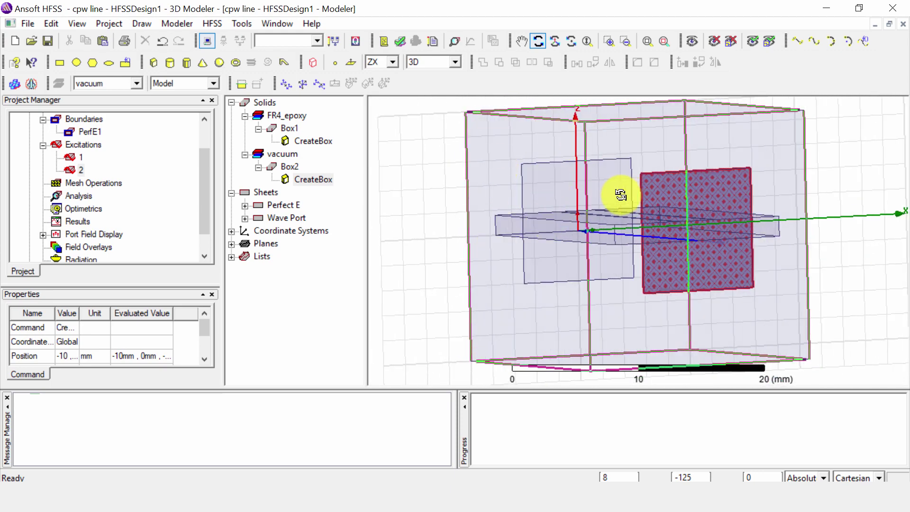
left_click_drag(620, 193, 669, 183)
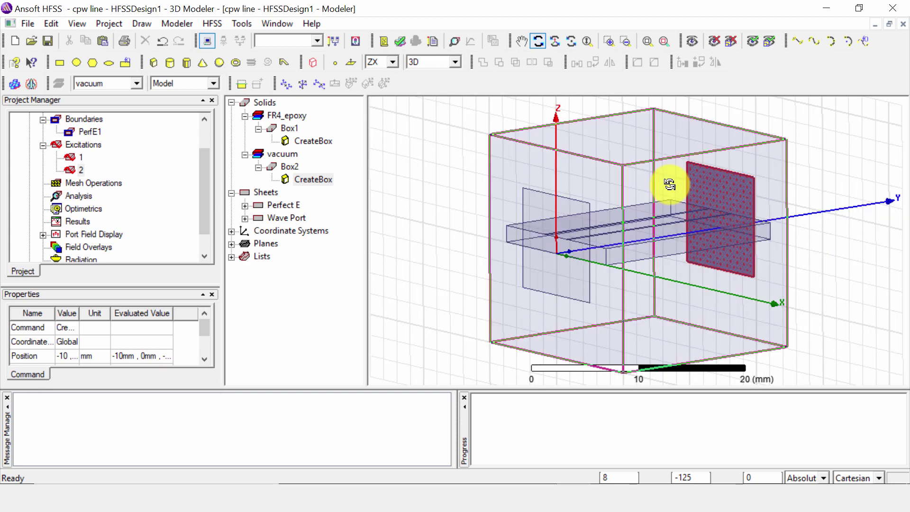
key("Escape")
left_click(629, 150)
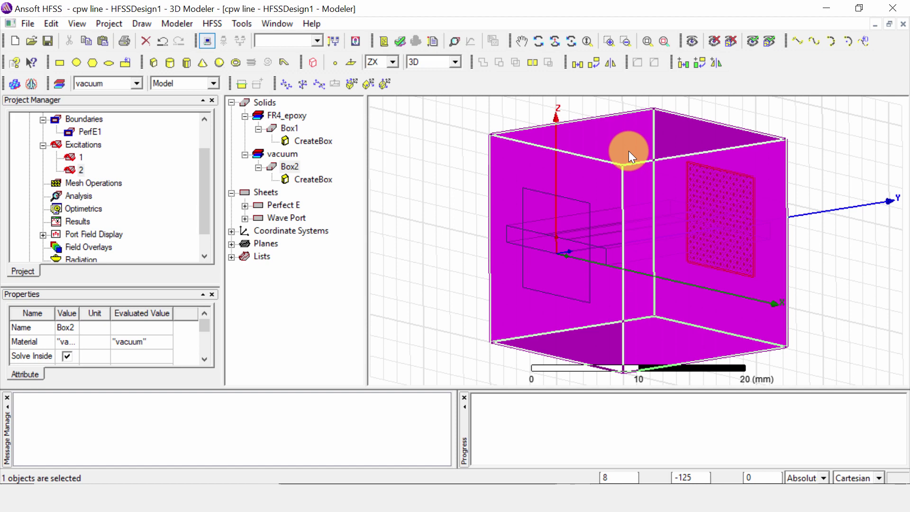
right_click(629, 151)
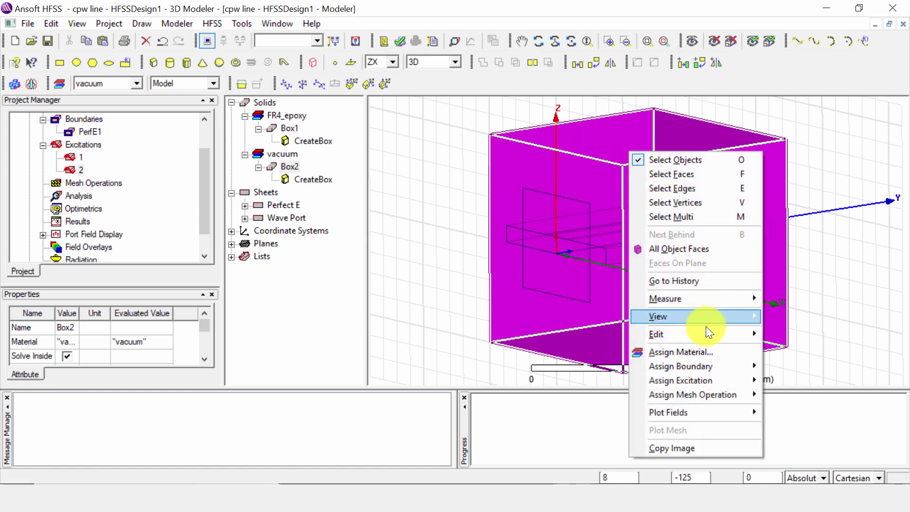
mouse_move(692, 367)
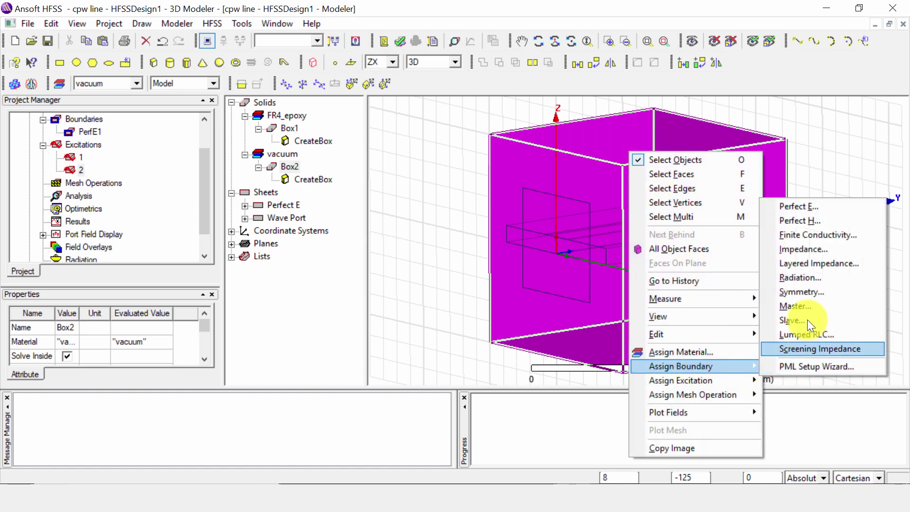
left_click(806, 279)
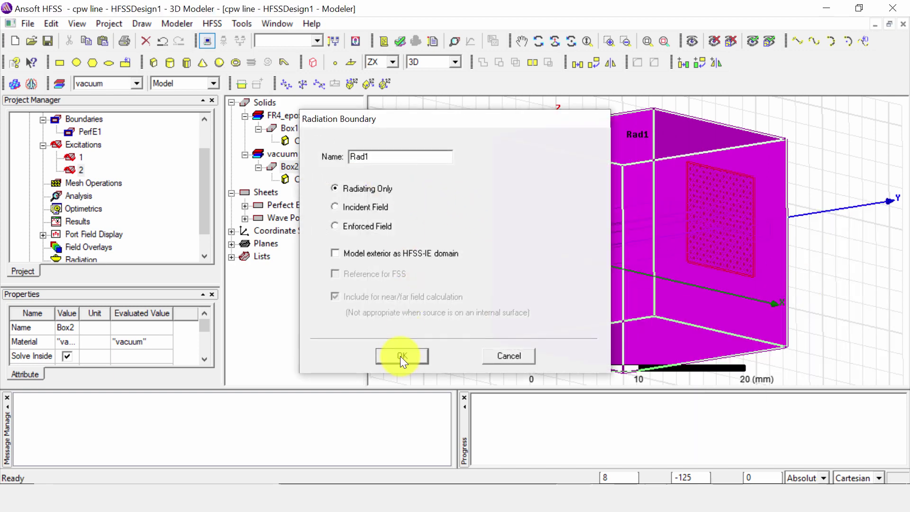
left_click(401, 356)
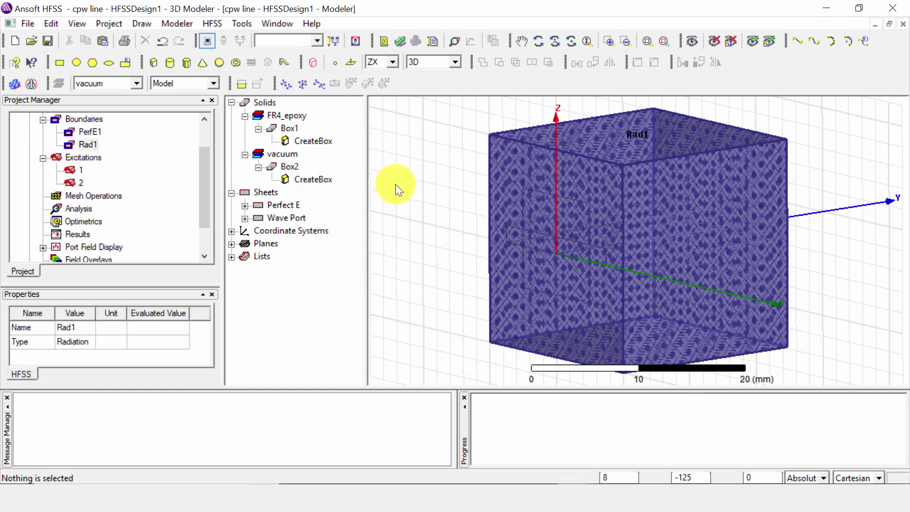
left_click(436, 172)
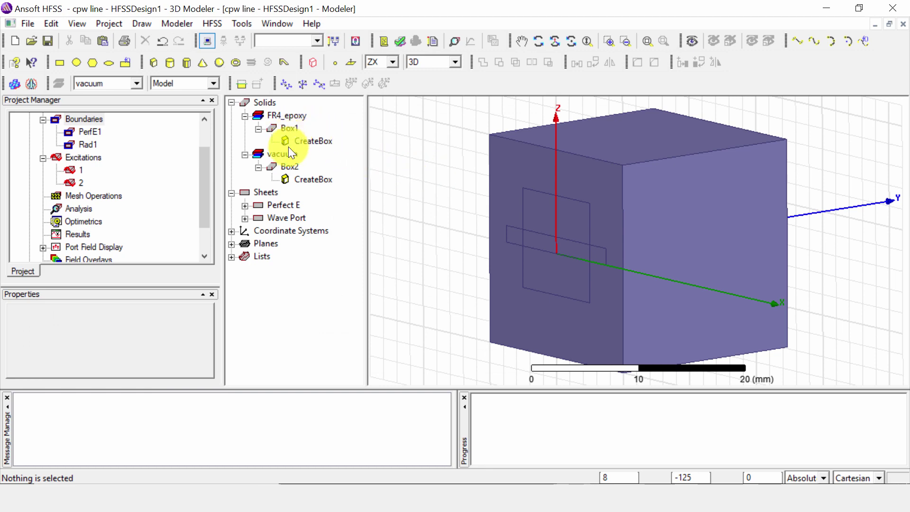
Change Box2's material from vacuum to air via the materials library.
left_click(290, 167)
double_click(289, 164)
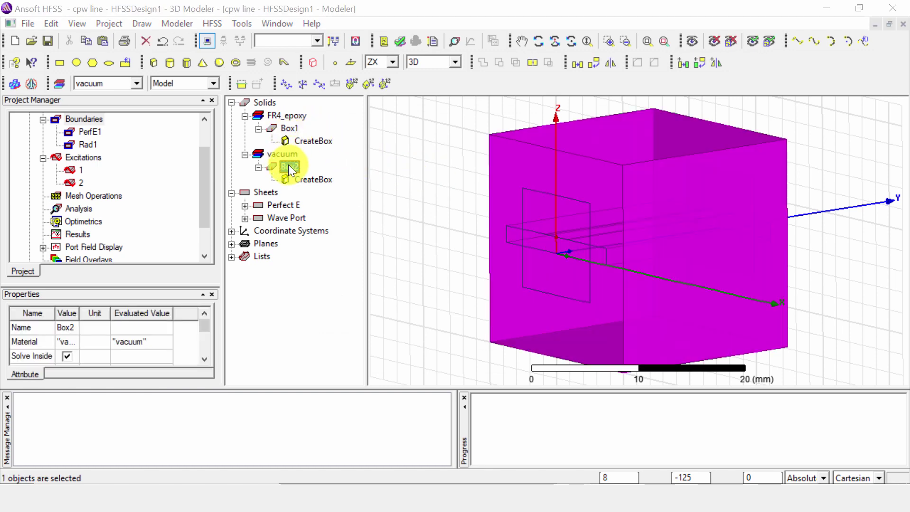
left_click(241, 189)
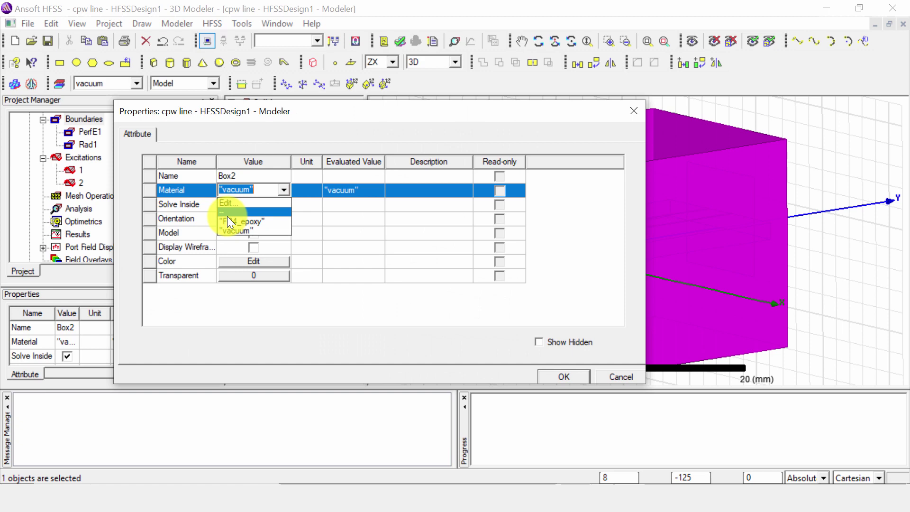
left_click(232, 198)
left_click(185, 134)
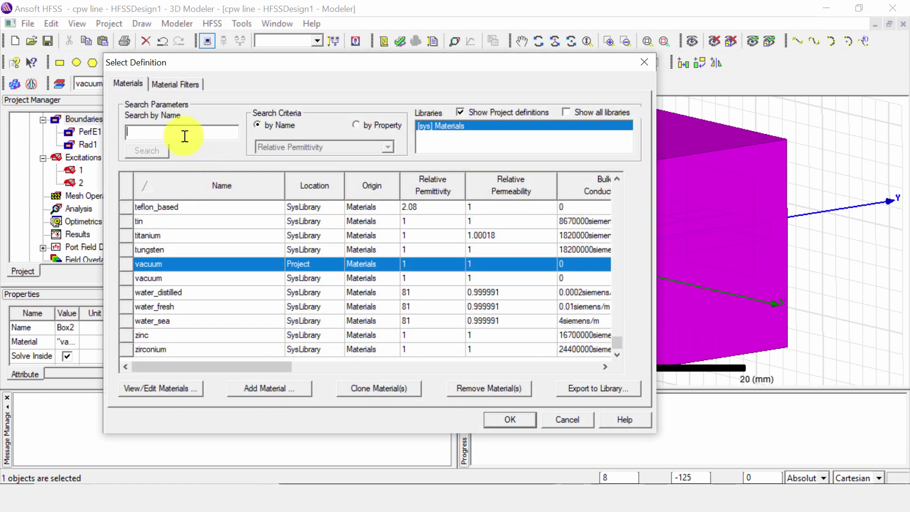
type("aie")
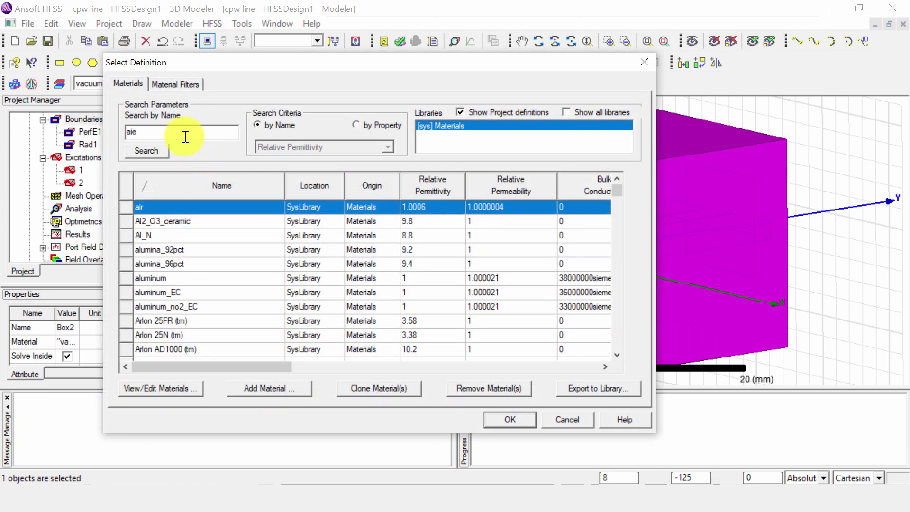
key("BackSpace")
type("r")
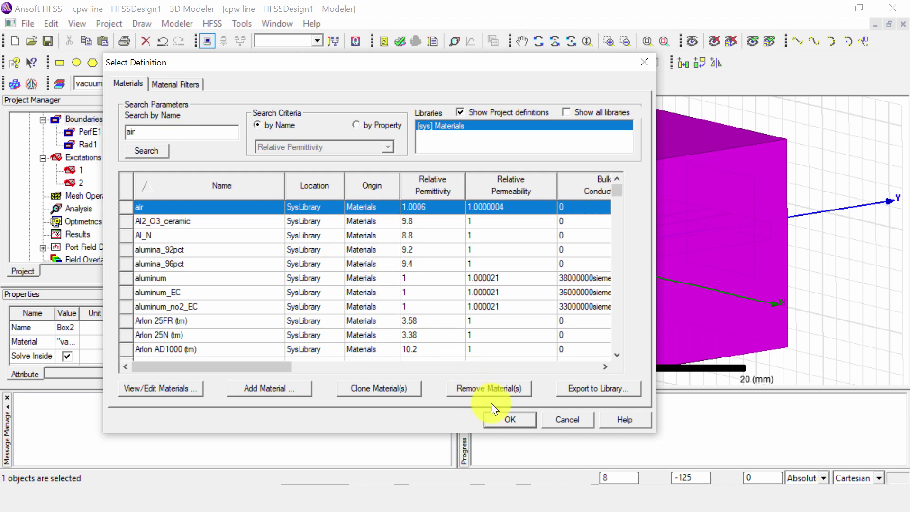
left_click(497, 414)
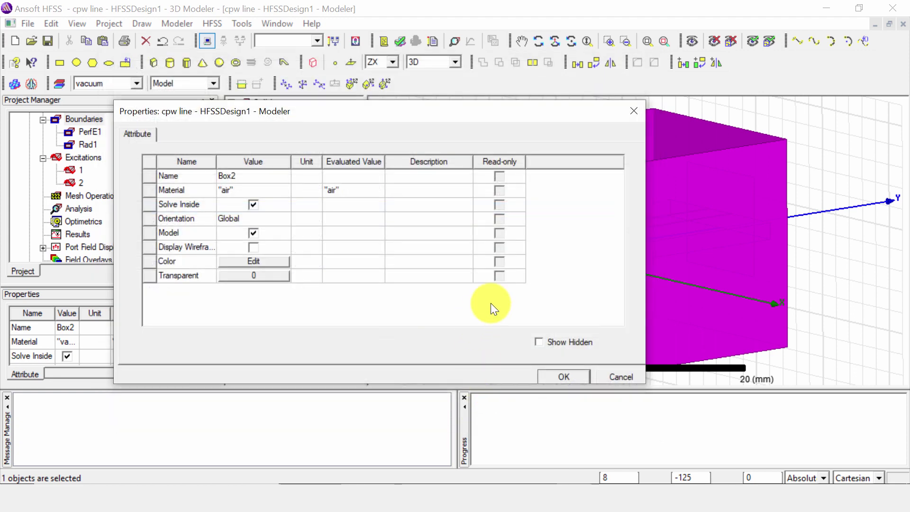
left_click(564, 377)
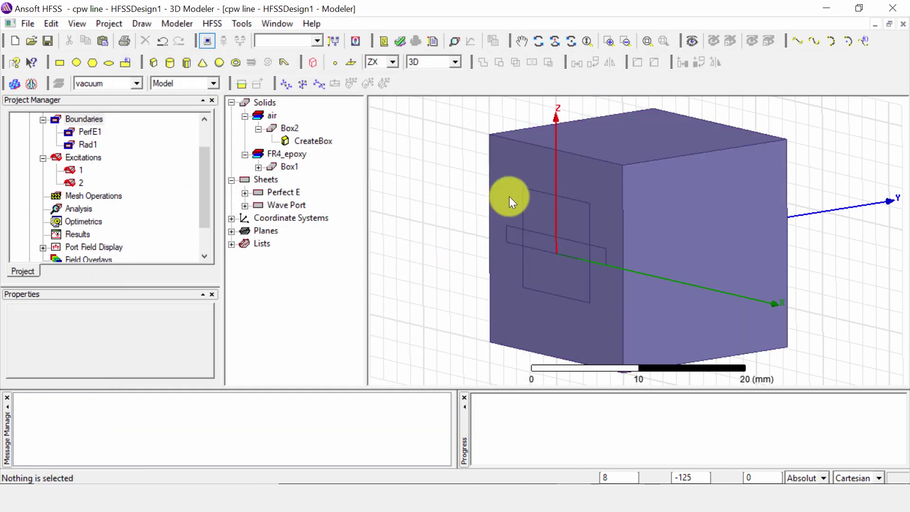
Hide the air box so the CPW line is visible.
left_click(622, 159)
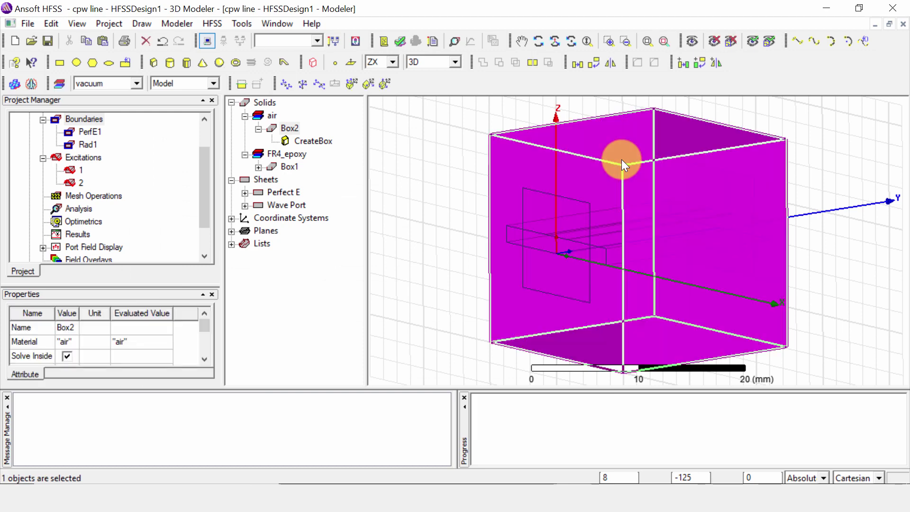
left_click(719, 43)
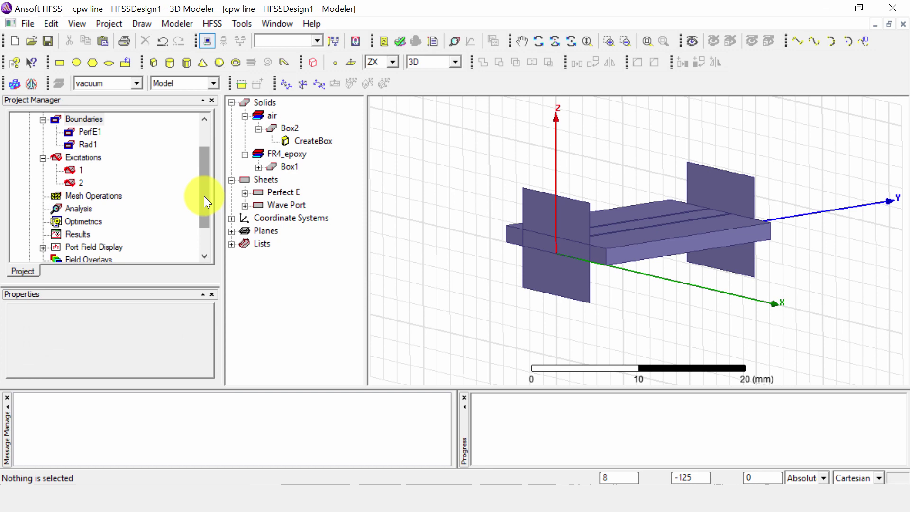
left_click_drag(204, 195, 204, 171)
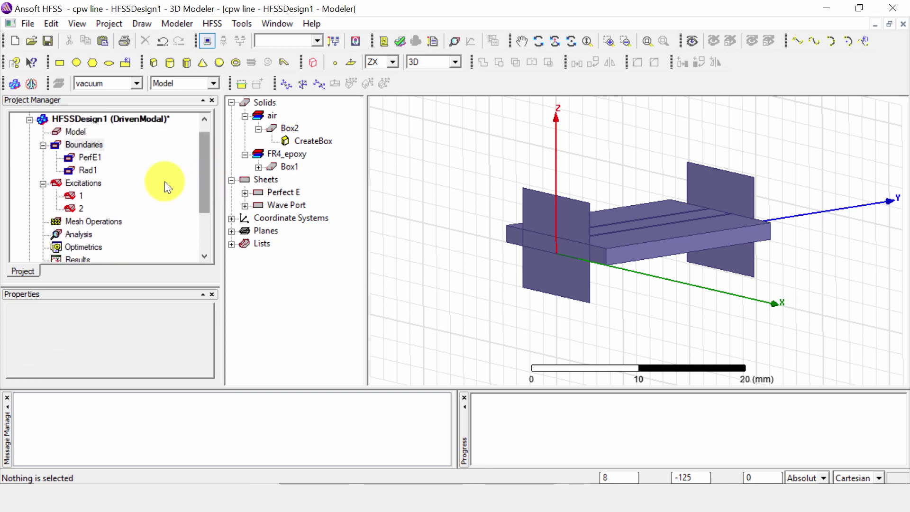
Add a solution setup with Maximum Number of Passes set to 10.
right_click(70, 234)
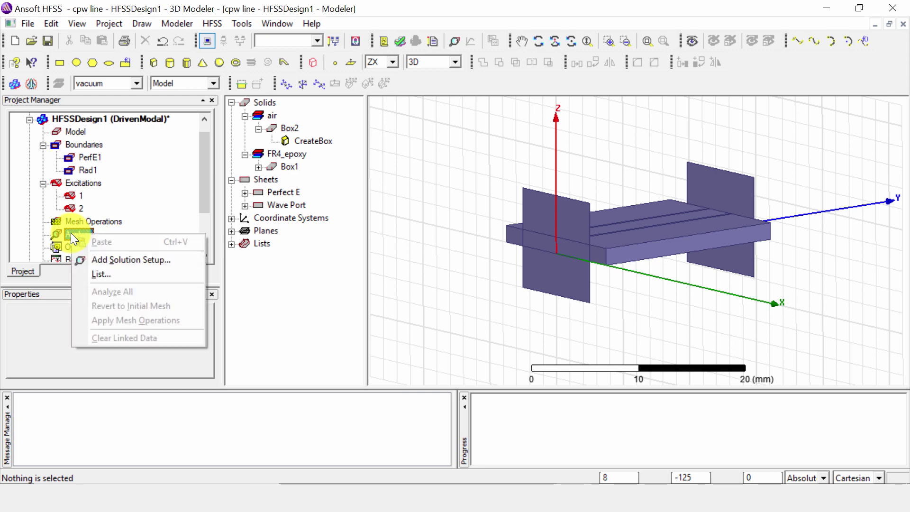
left_click(121, 258)
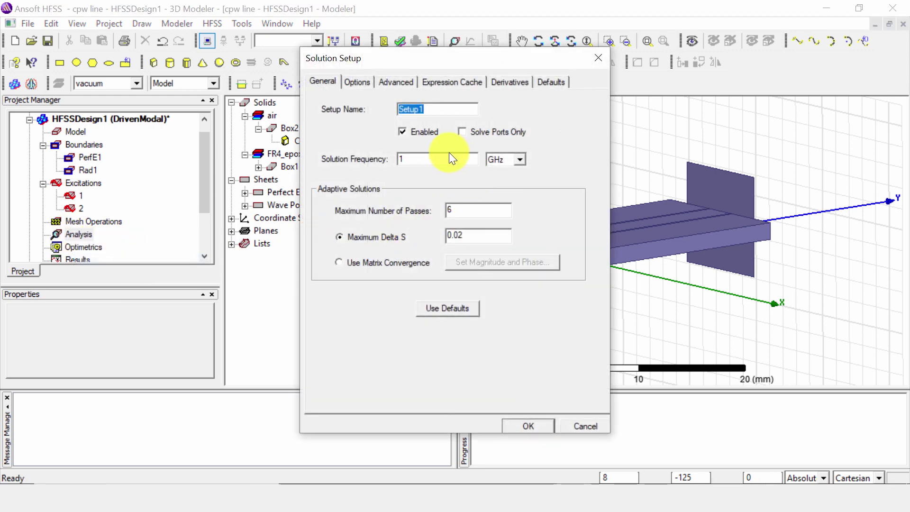
double_click(457, 209)
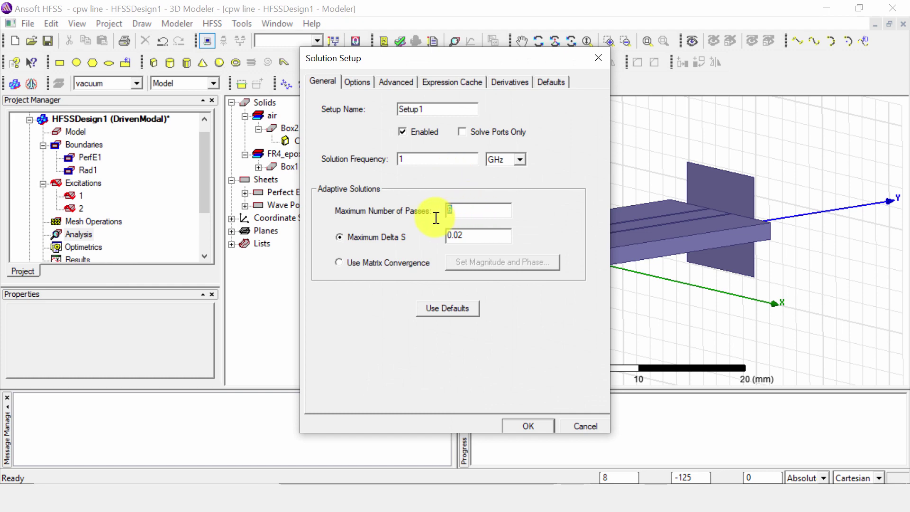
type("10")
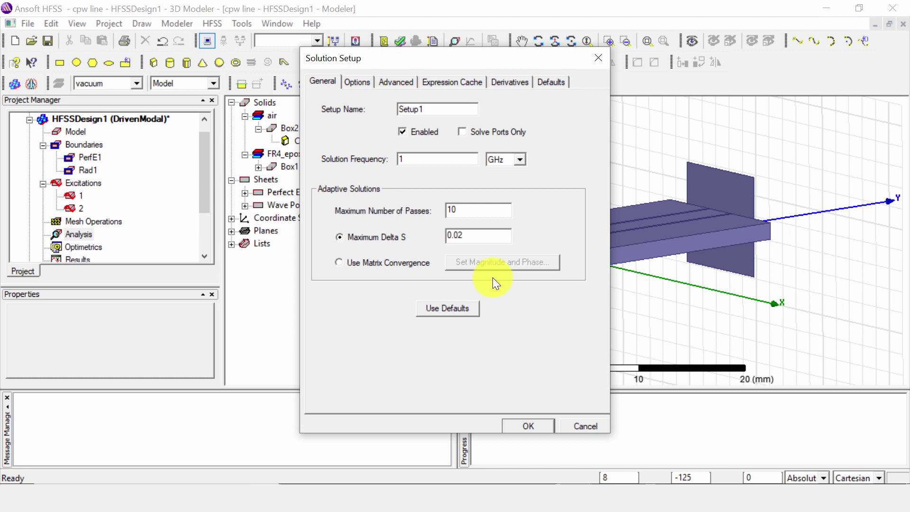
left_click(527, 425)
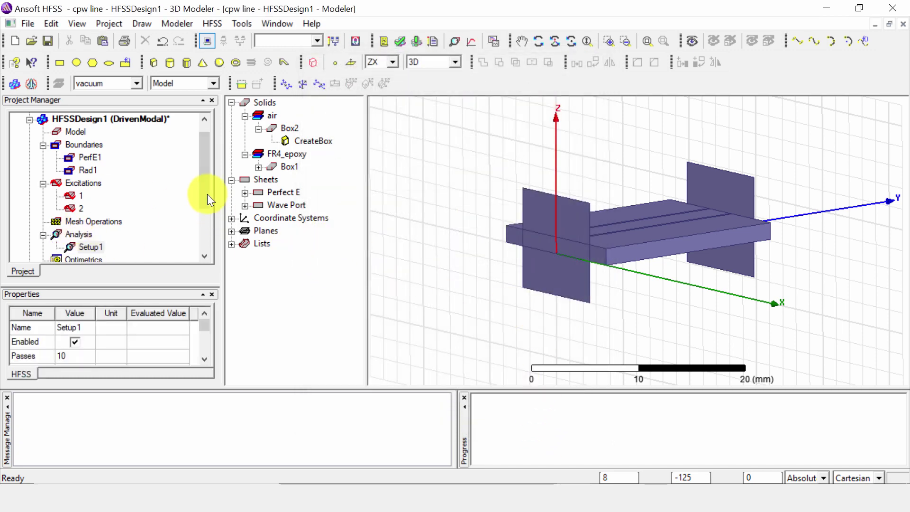
Add a 1–10 GHz linear frequency sweep in 0.1 GHz steps to Setup1.
scroll(204, 193, "down", 1)
scroll(200, 195, "up", 1)
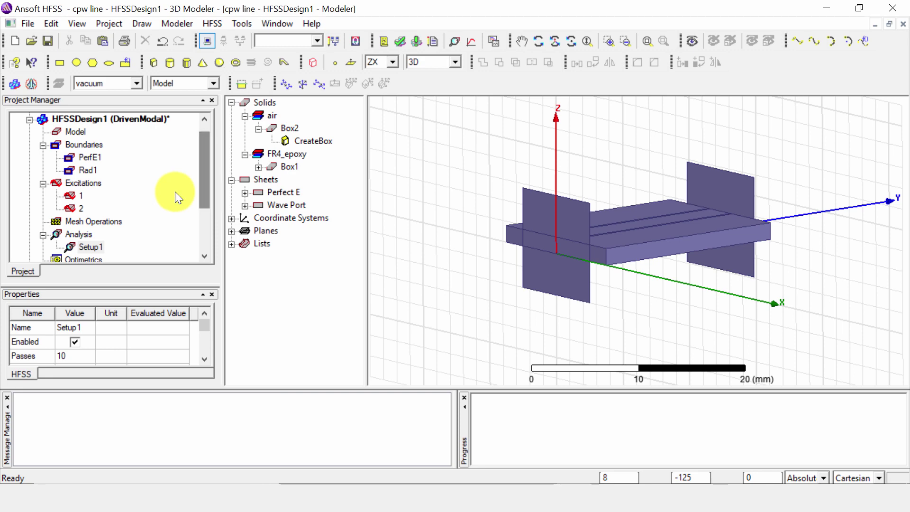
left_click(86, 247)
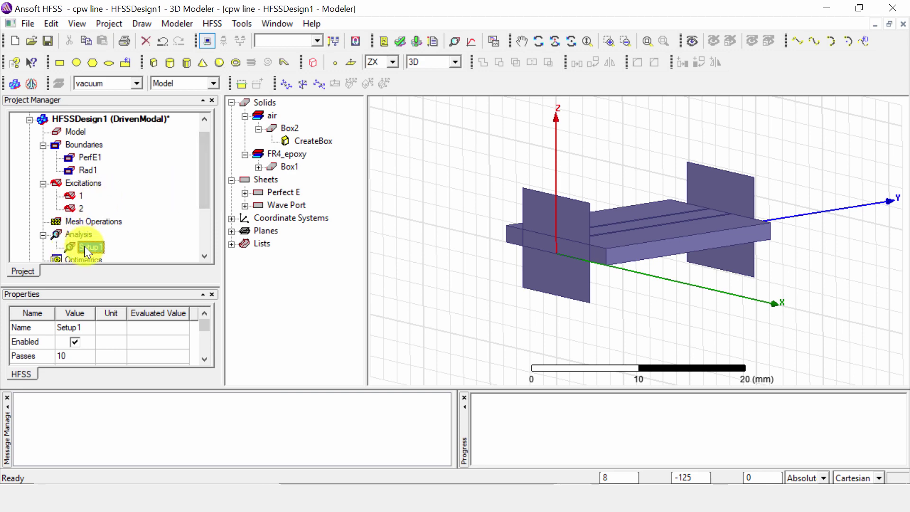
right_click(85, 246)
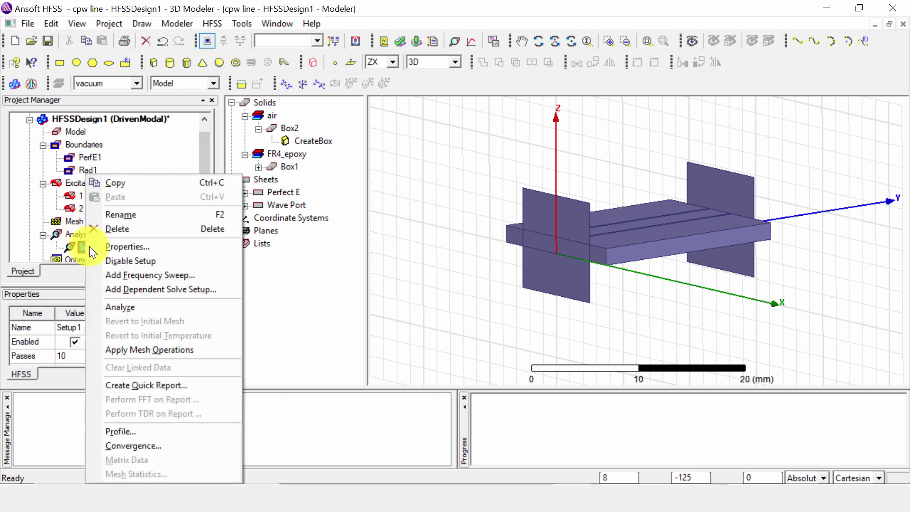
left_click(152, 276)
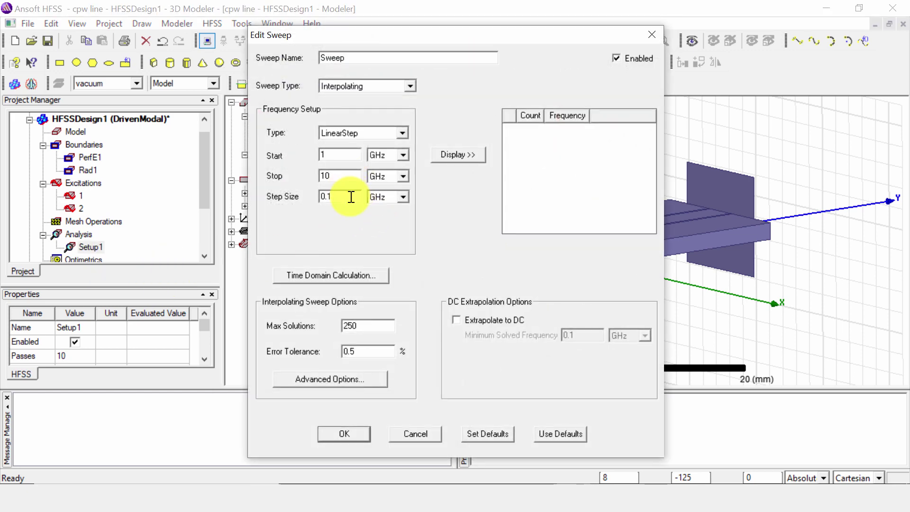
left_click(461, 156)
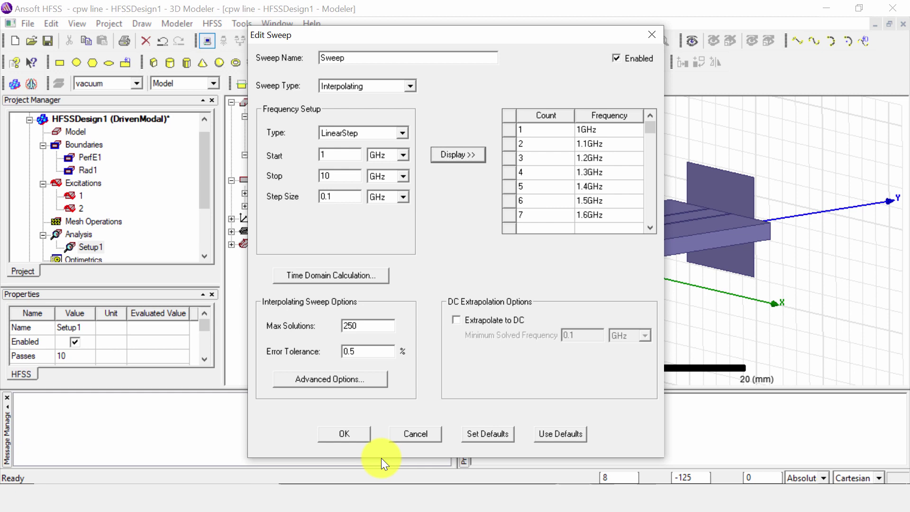
left_click(344, 435)
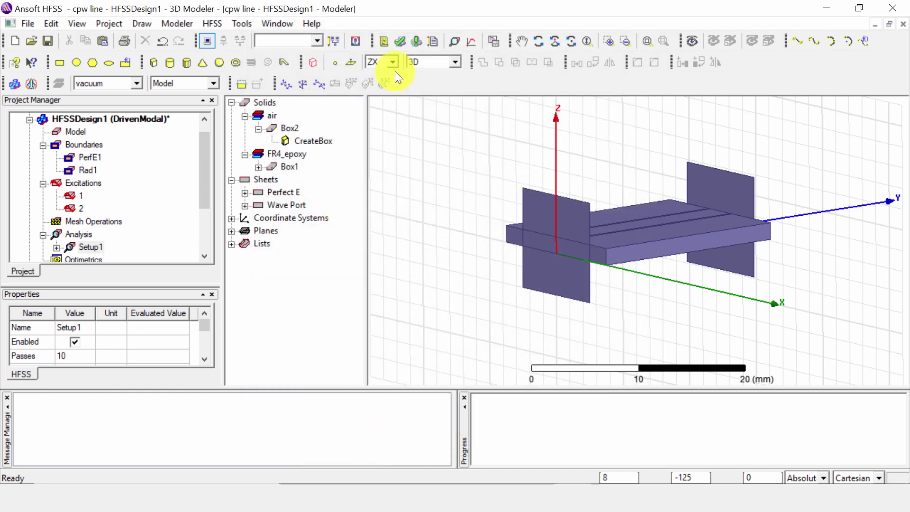
Validate the design, dismiss the check results, and run Analyze All.
left_click(398, 46)
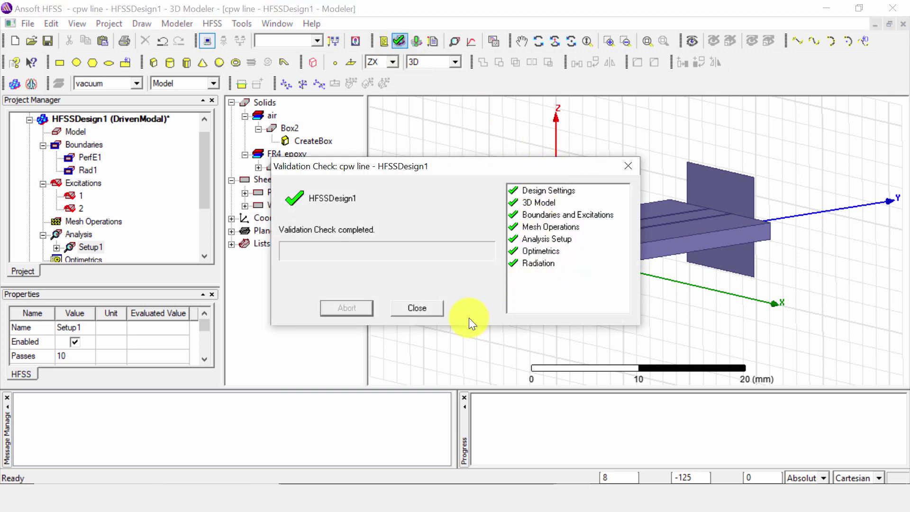
left_click(434, 307)
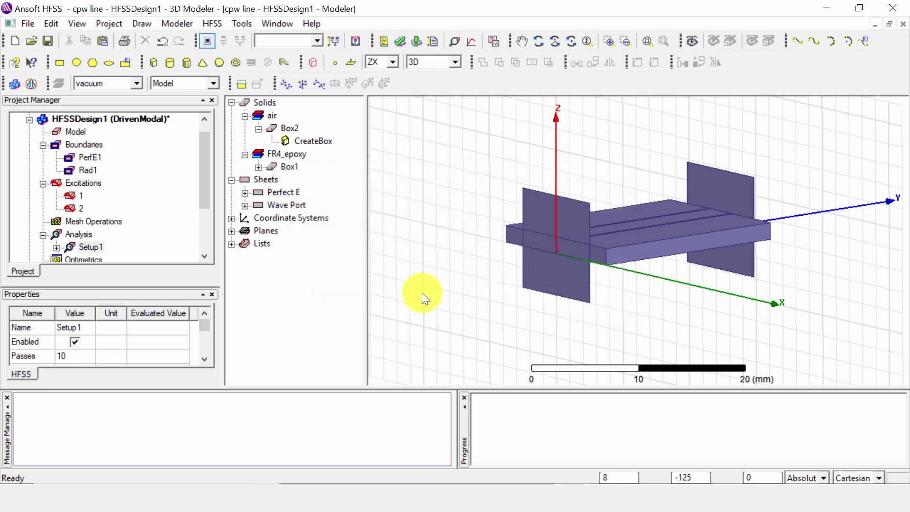
left_click(74, 61)
key("Escape")
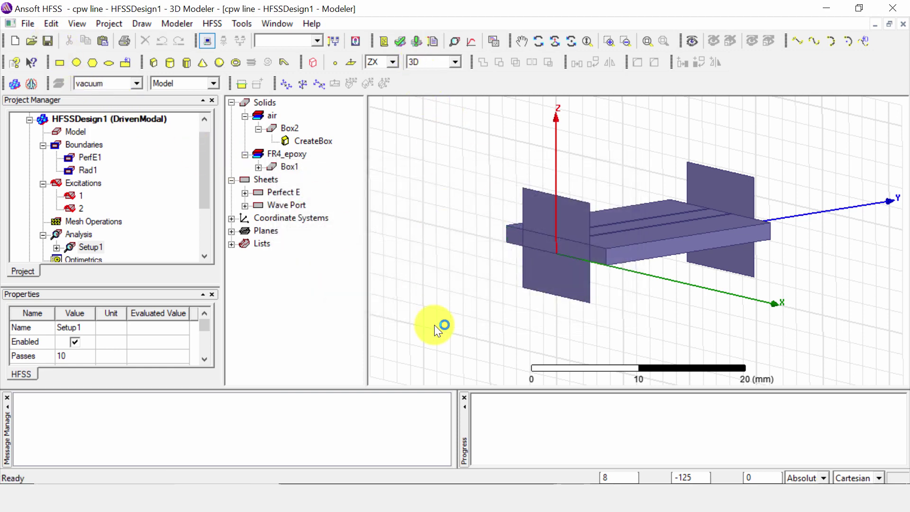
left_click(415, 42)
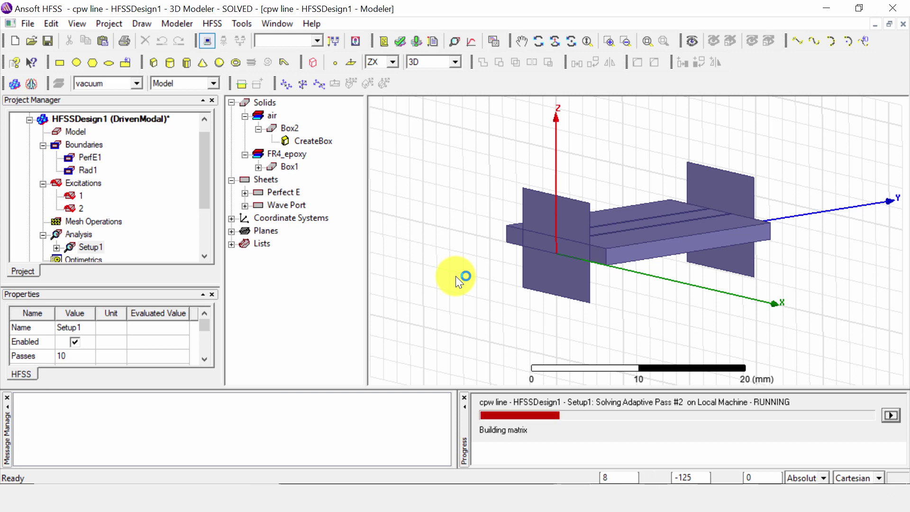
Create a rectangular plot of dB S(1,1), S(1,2), S(2,1) and S(2,2) over 1–10 GHz.
left_click(205, 180)
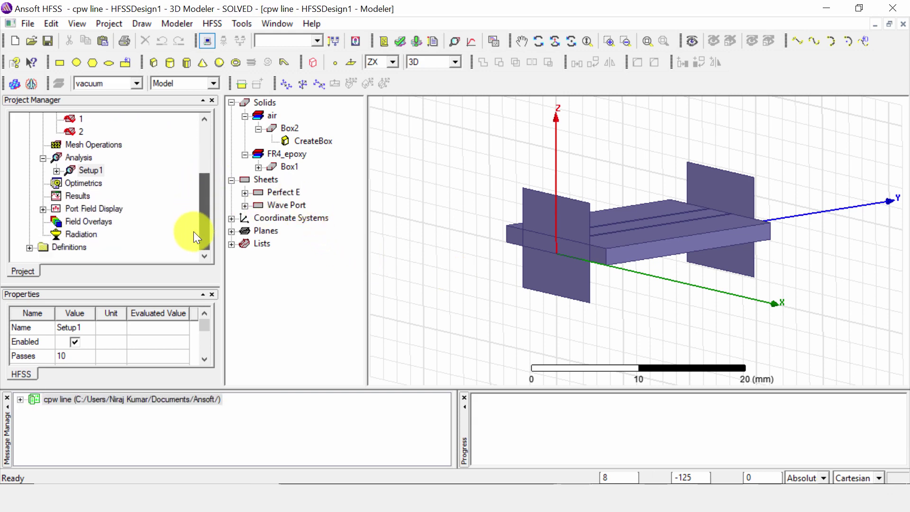
right_click(74, 195)
mouse_move(153, 217)
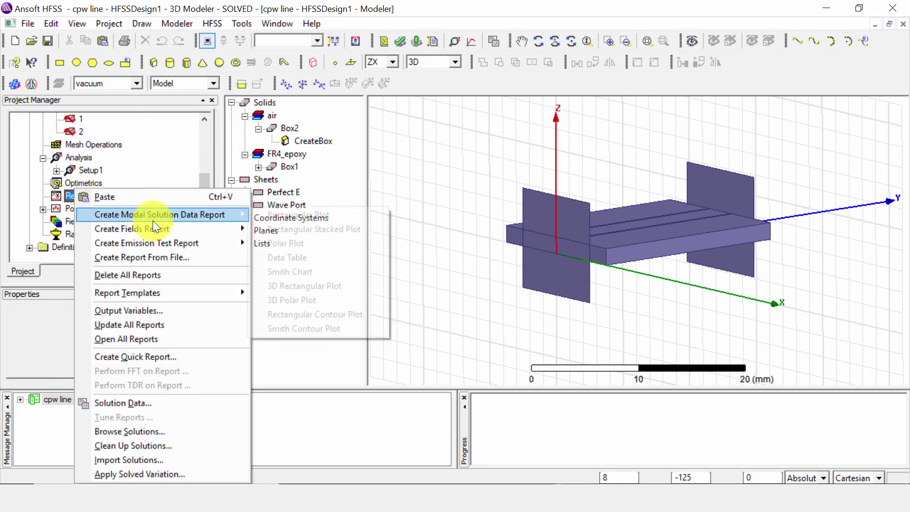
left_click(267, 215)
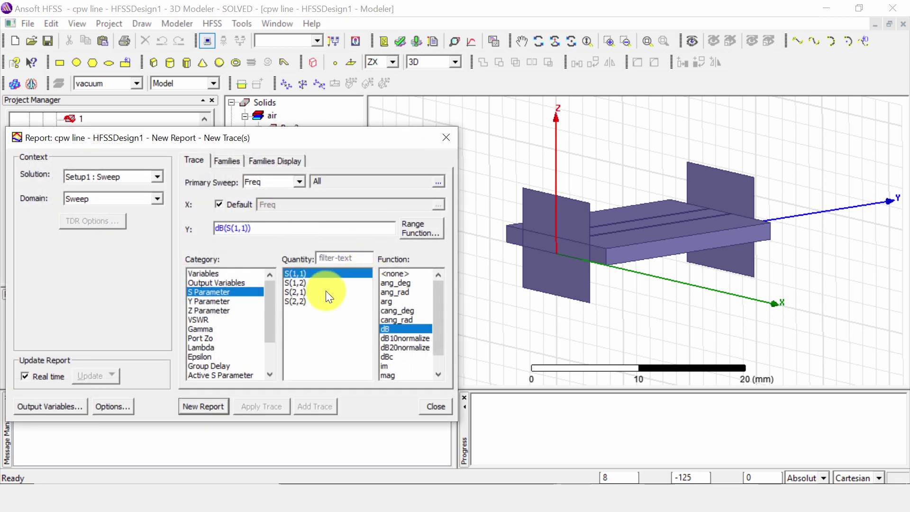
left_click_drag(306, 282, 299, 300)
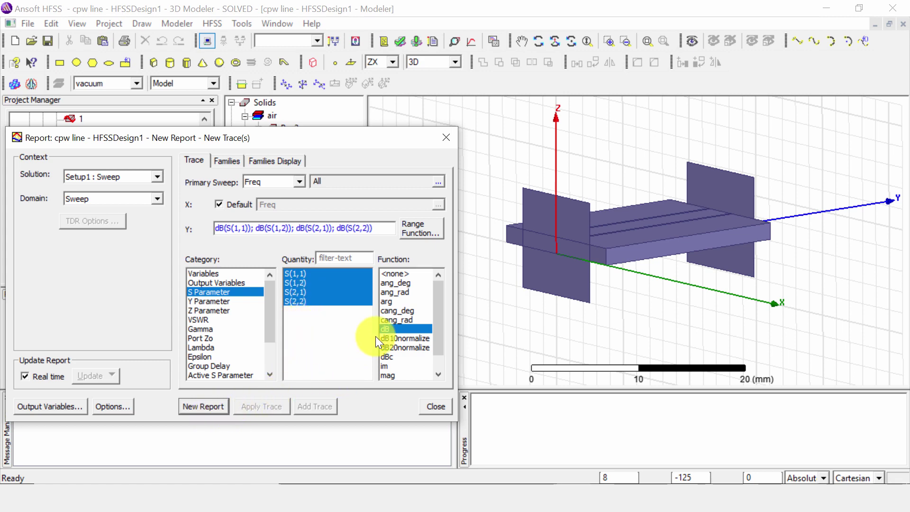
left_click(224, 406)
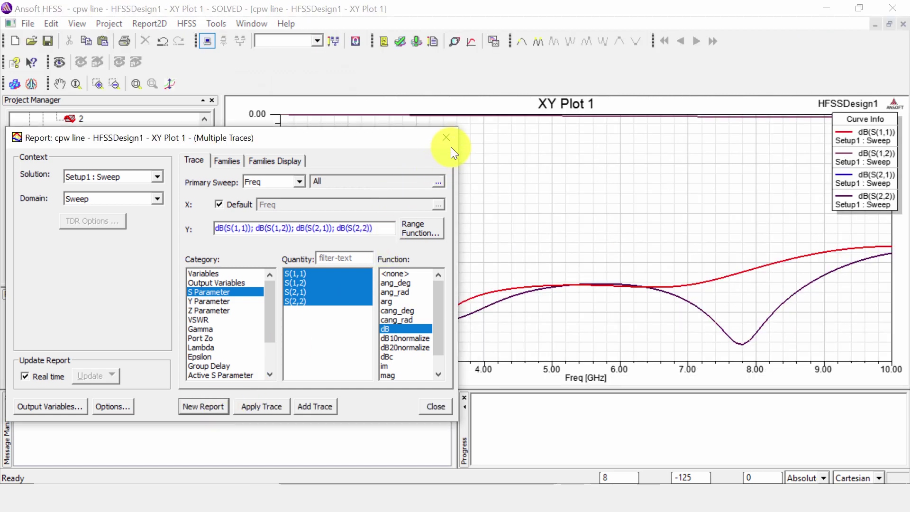
left_click(449, 140)
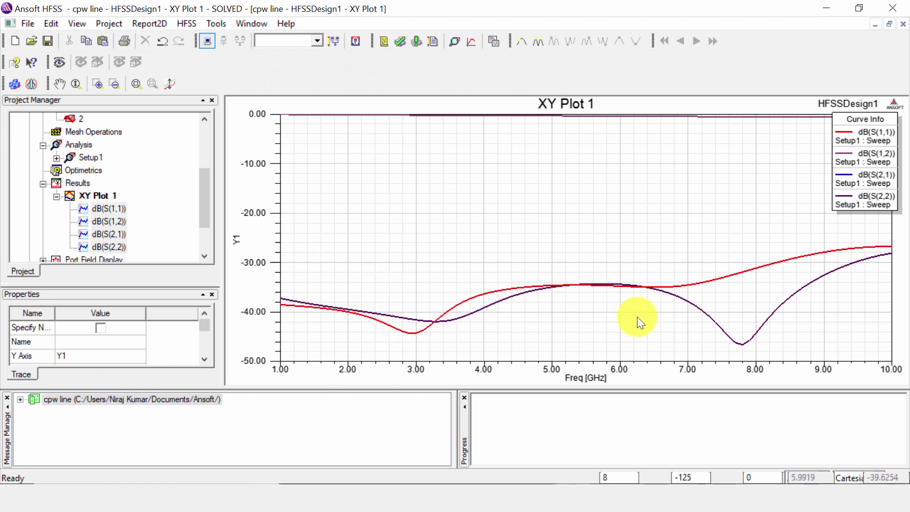
left_click(760, 334)
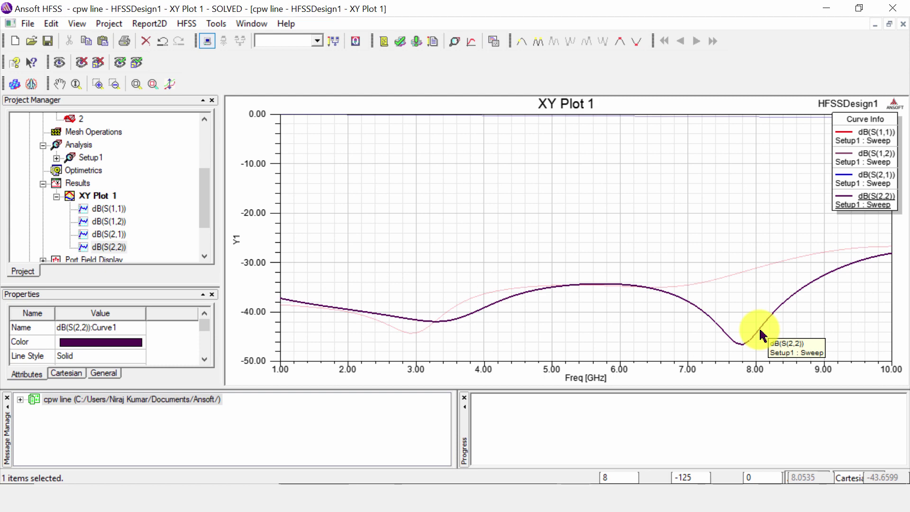
left_click(733, 280)
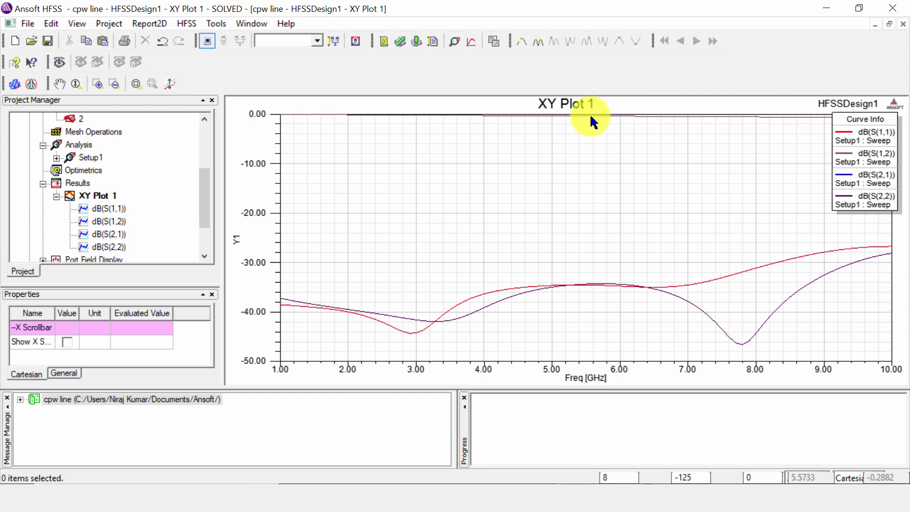
left_click(681, 116)
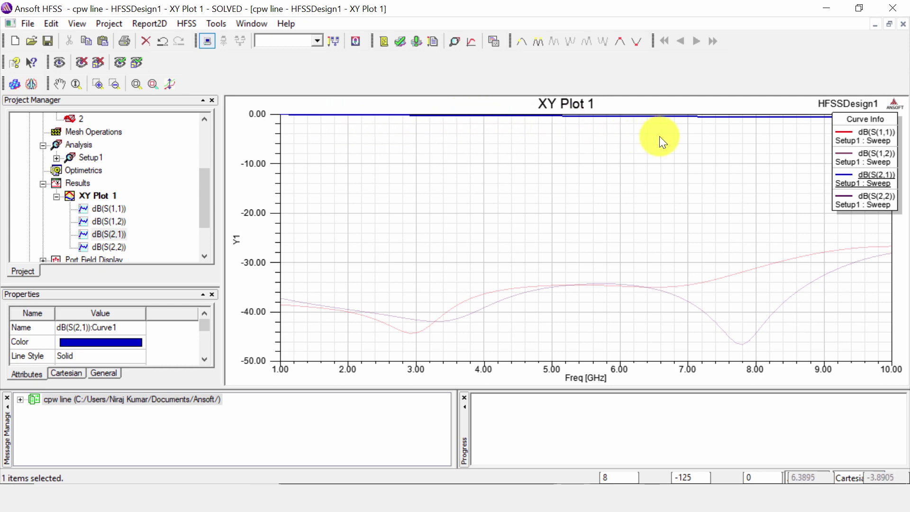
left_click(876, 181)
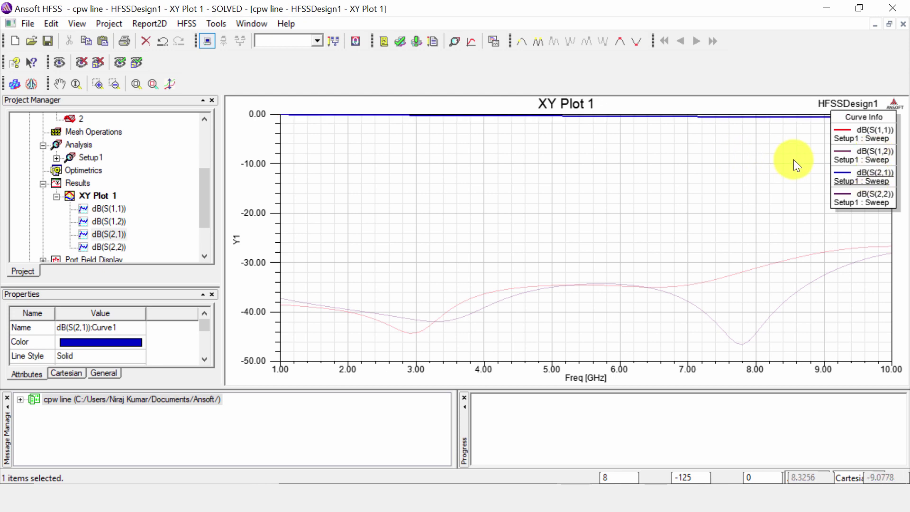
left_click(365, 114)
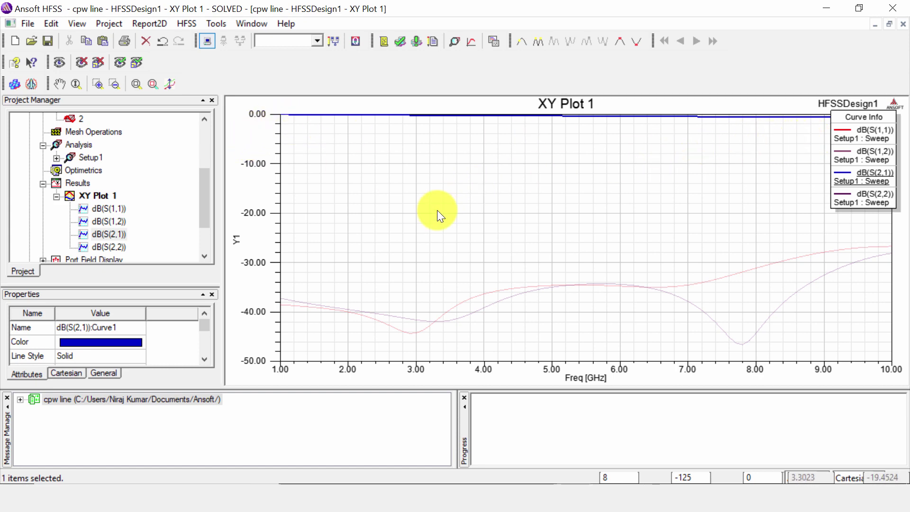
mouse_move(204, 192)
left_mouse_down()
mouse_move(203, 214)
mouse_move(203, 197)
left_mouse_up()
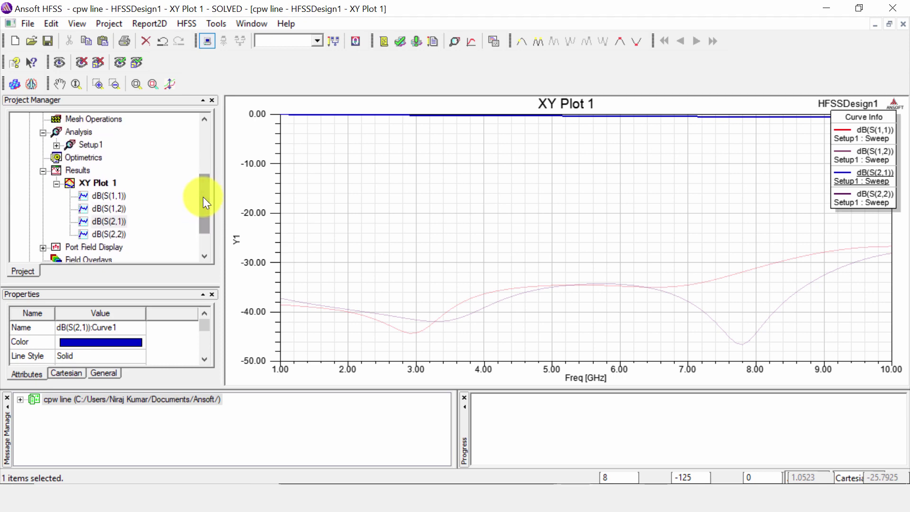
Create a rectangular report plotting Port Zo for Zo(1) and Zo(2) as XY Plot 2.
right_click(80, 172)
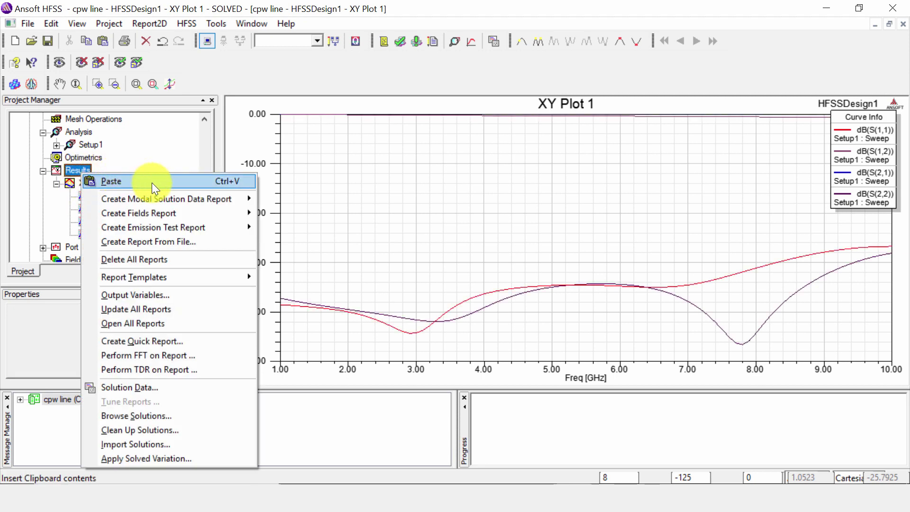
mouse_move(234, 199)
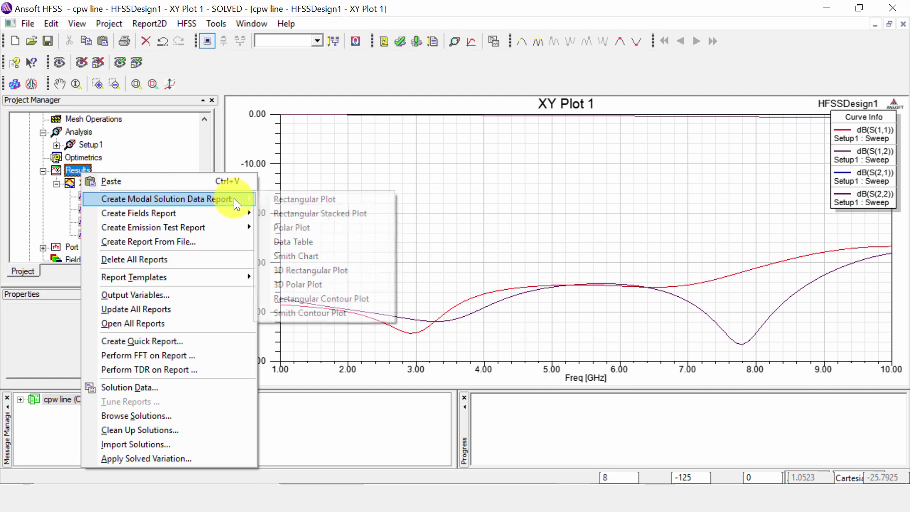
left_click(326, 199)
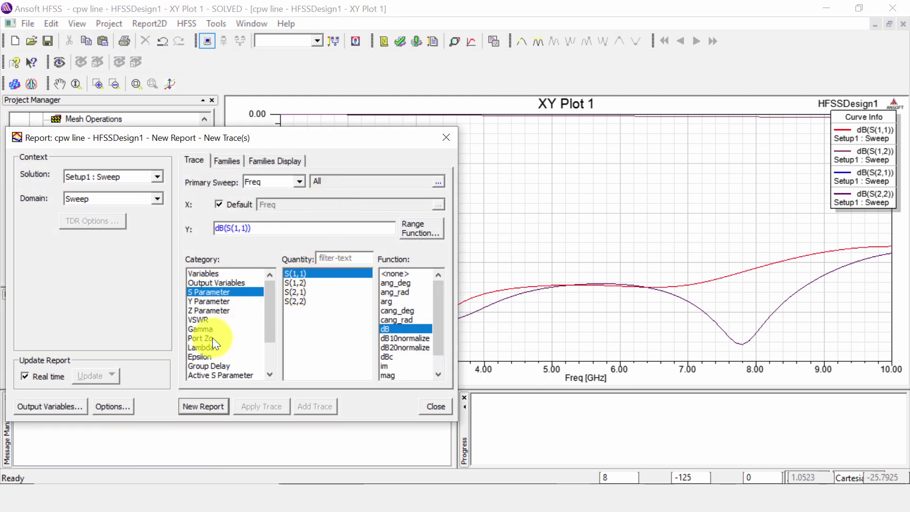
left_click(202, 338)
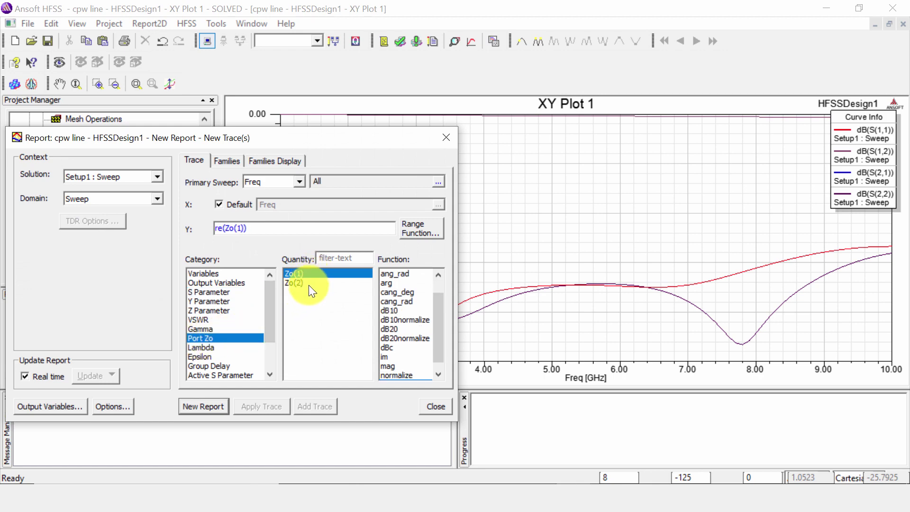
left_click(309, 284, "ctrl")
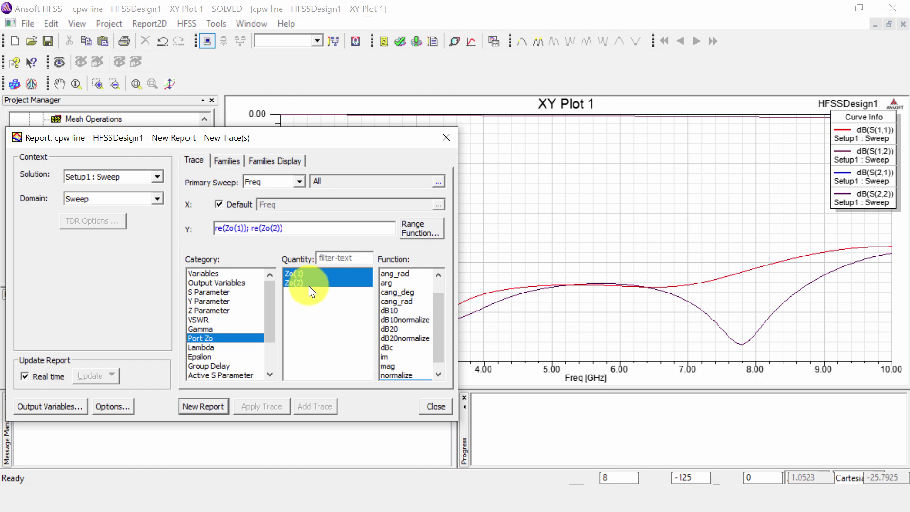
left_click(209, 406)
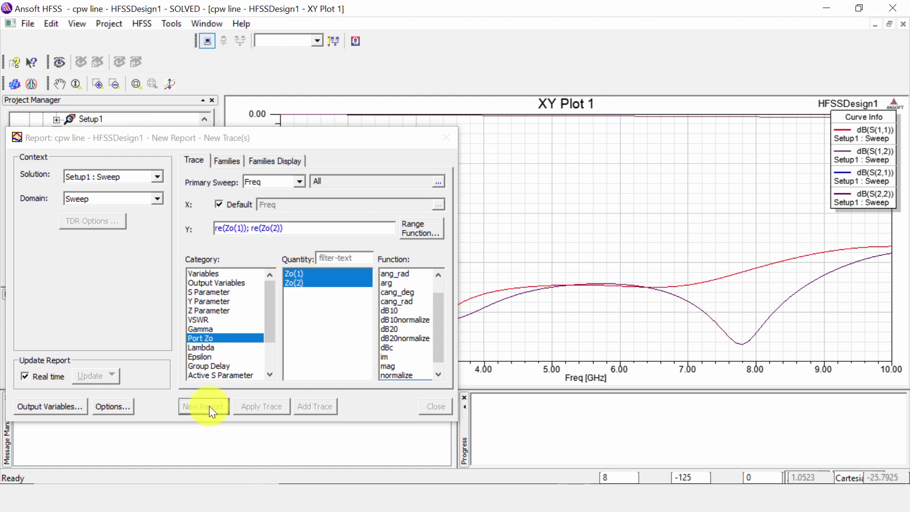
left_click(429, 410)
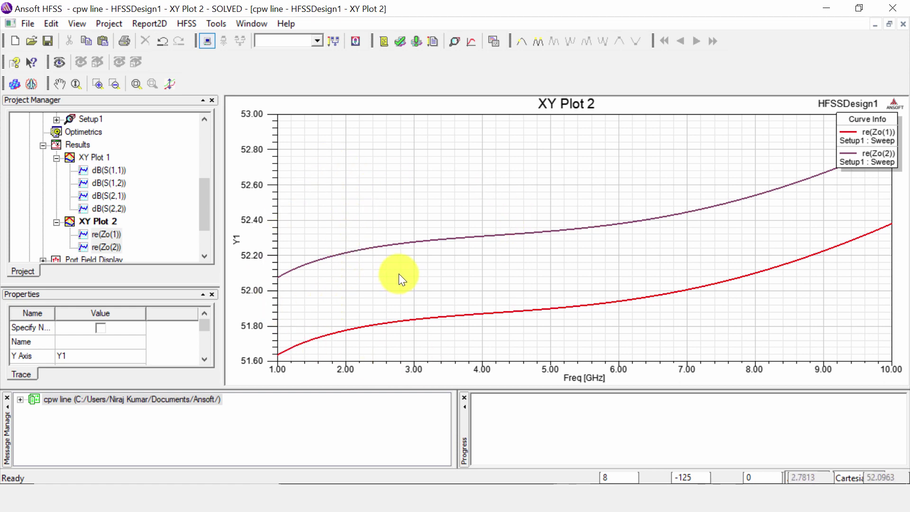
Reopen XY Plot 1 from Results to view the four S-parameter curves.
double_click(96, 157)
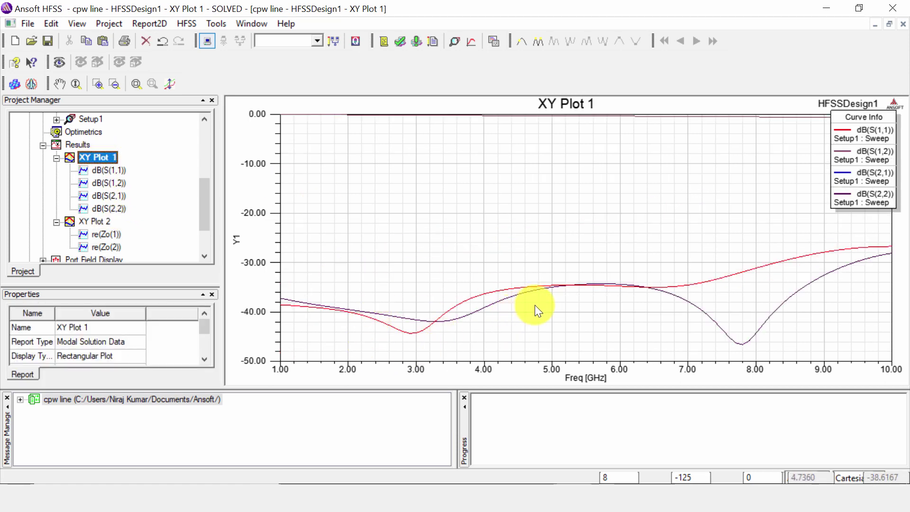